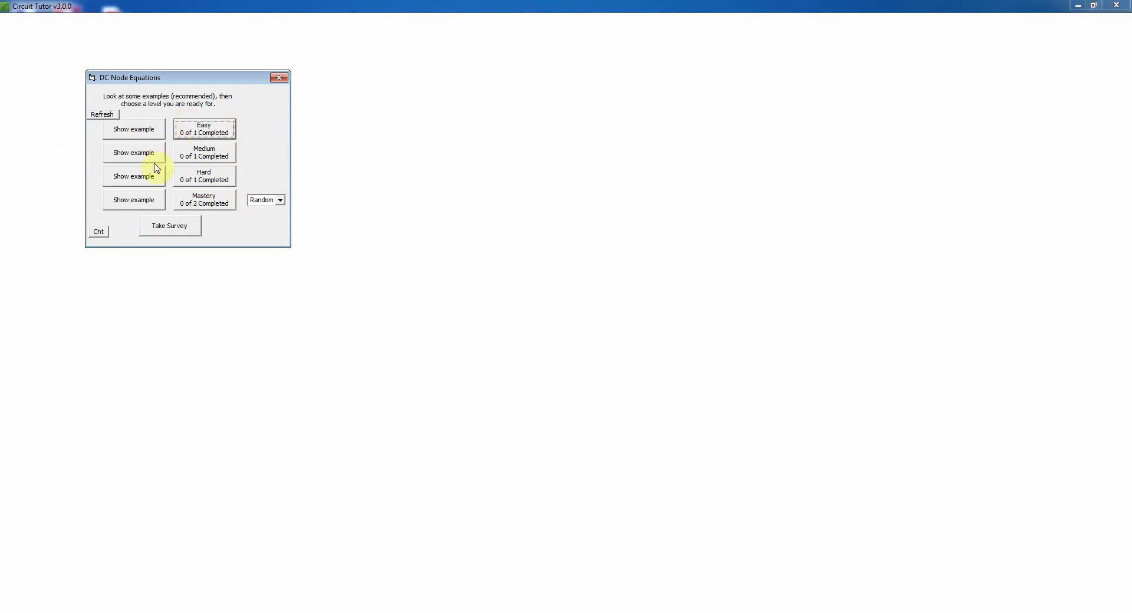
Step: Review the easy-level node equations example, reading the explanation of KCL equation #2 and going through all three KCL equations
left_click(136, 132)
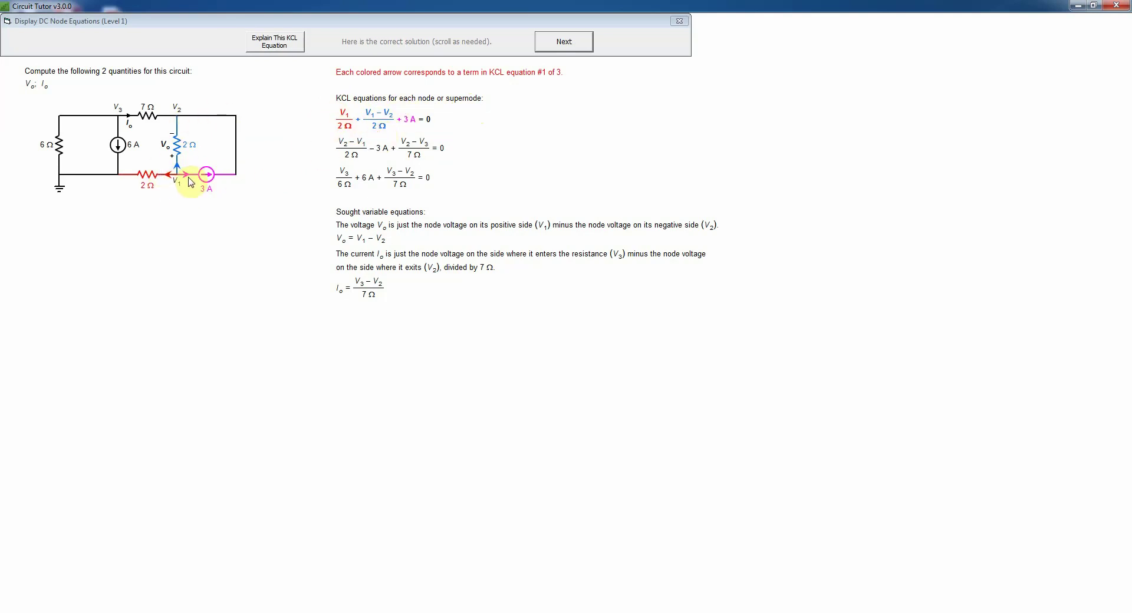
left_click(562, 47)
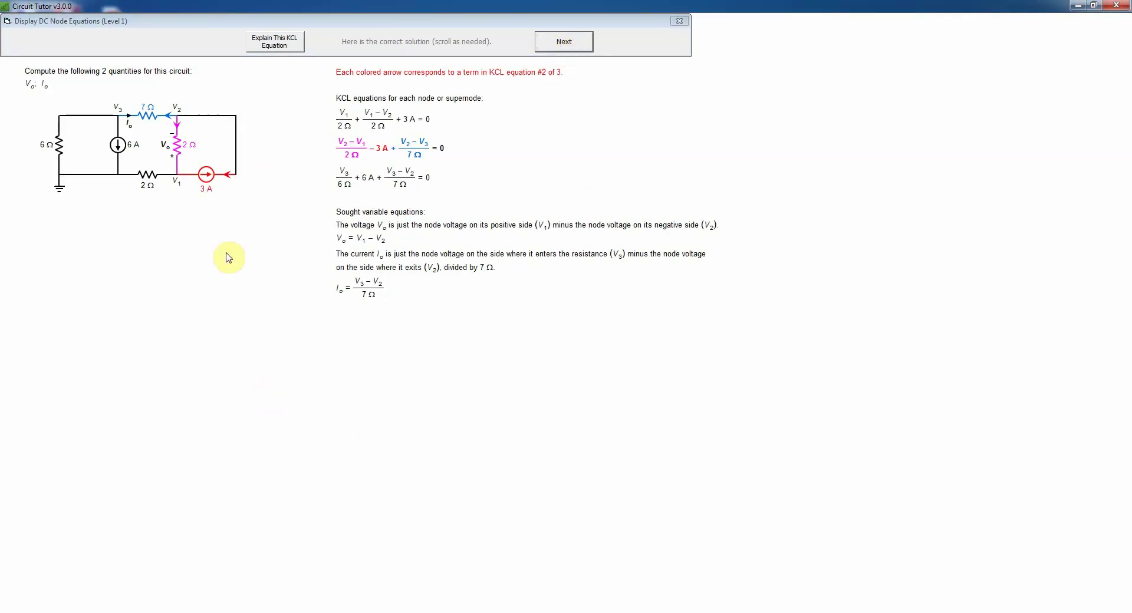
left_click(288, 46)
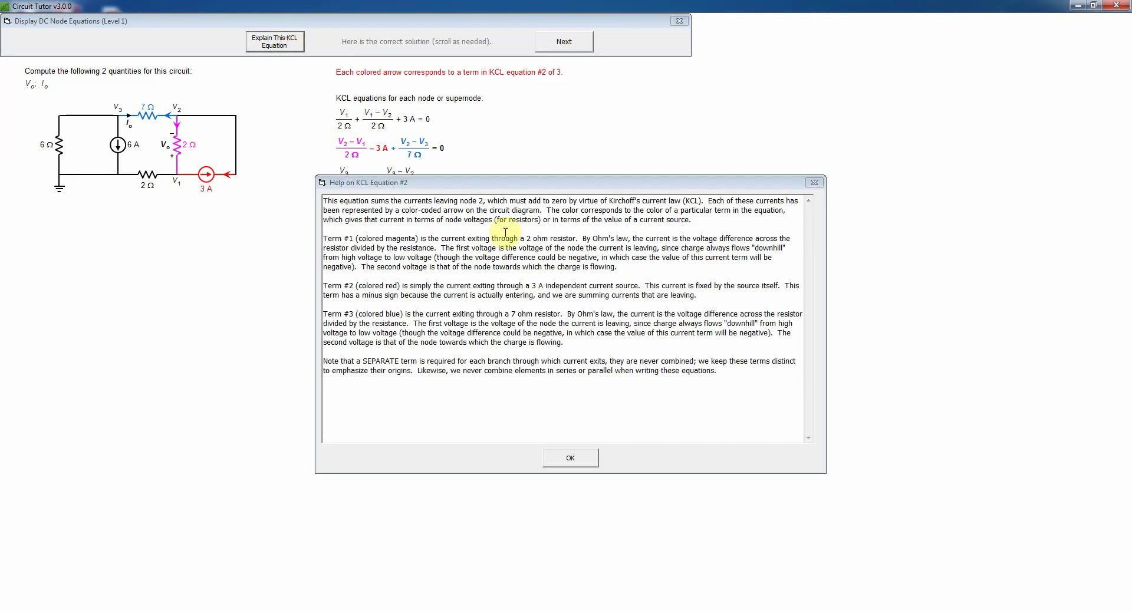
left_click(567, 462)
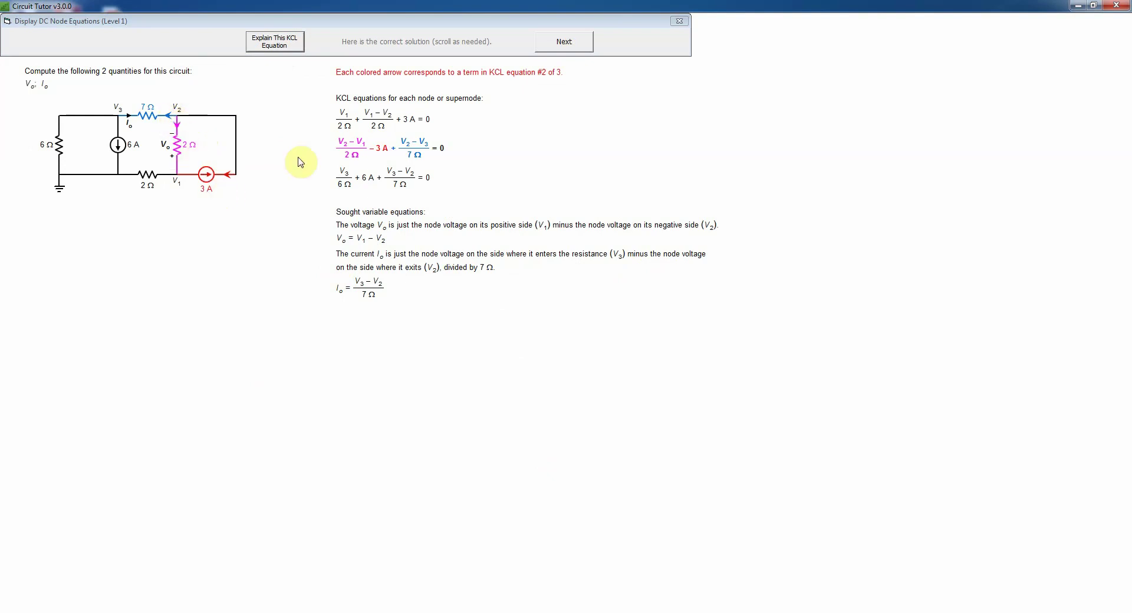
left_click(571, 42)
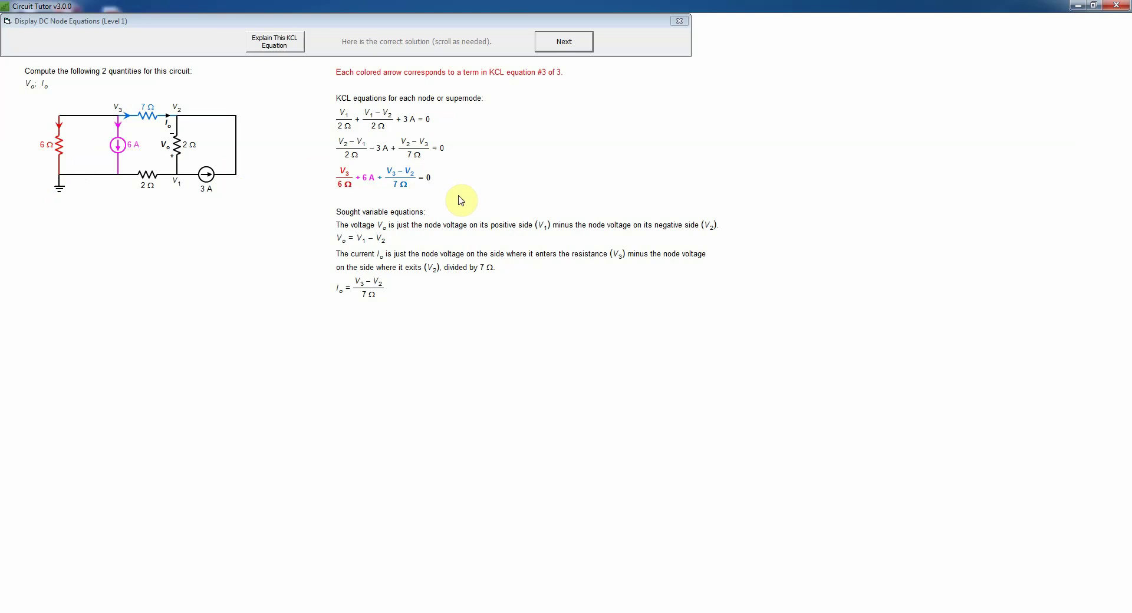
left_click(566, 47)
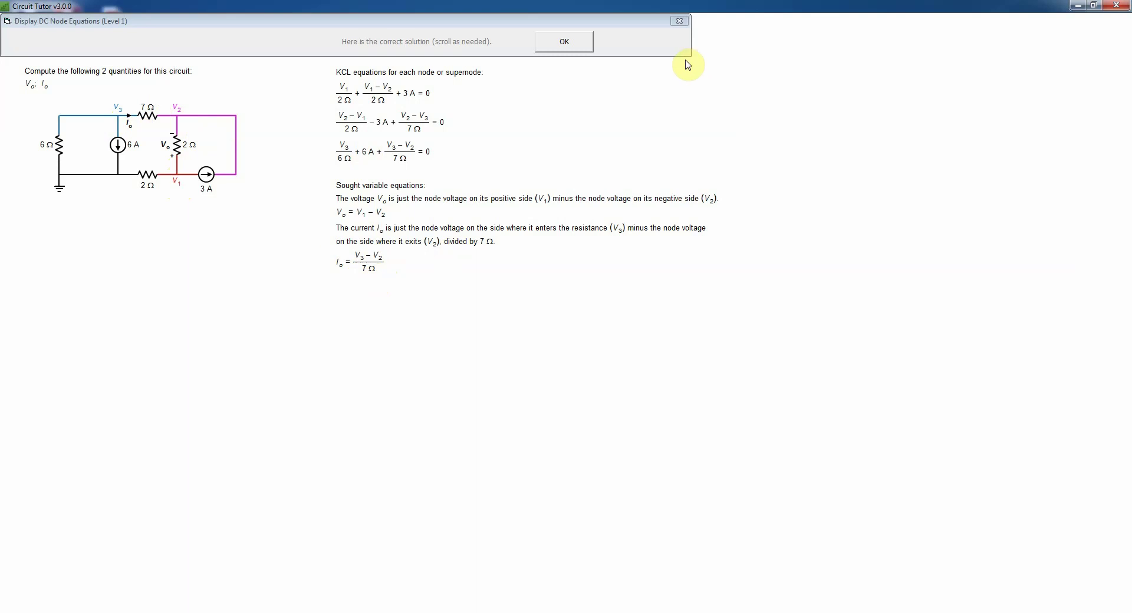
left_click(572, 43)
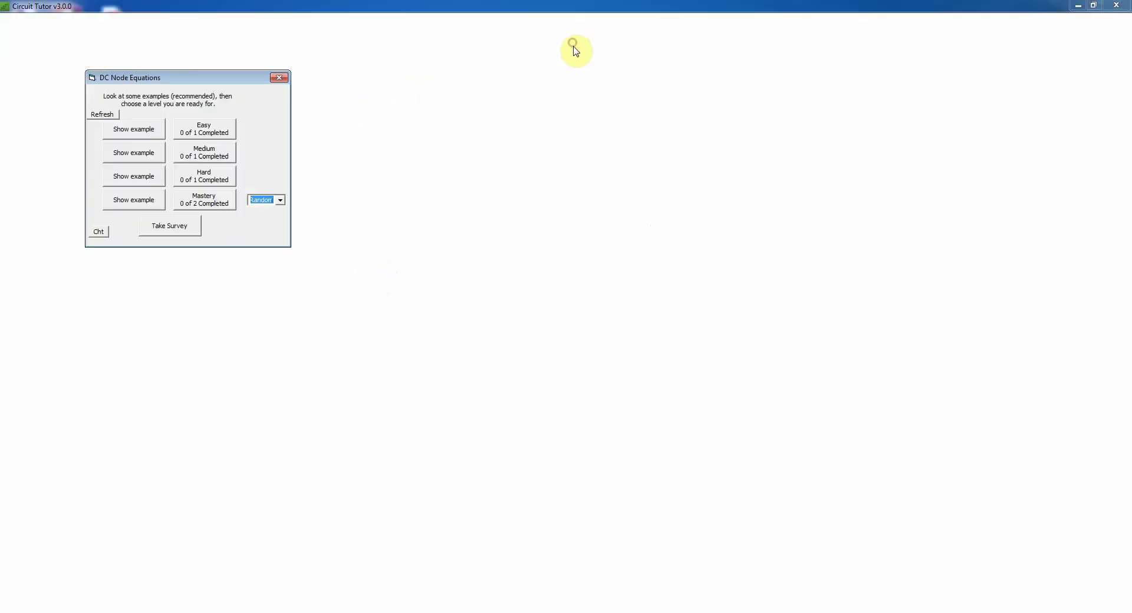
Step: Start the easy problem and identify the node joining the 5 A source's arrow side, the negative terminal of Vo and the upper 5 Ω resistor
left_click(227, 129)
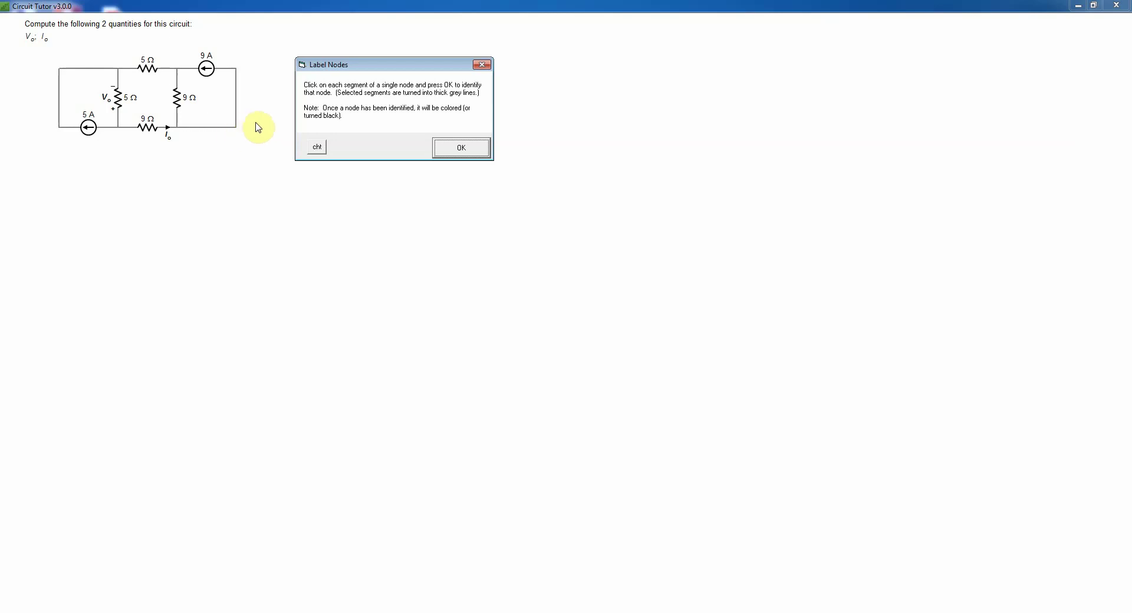
left_click(72, 128)
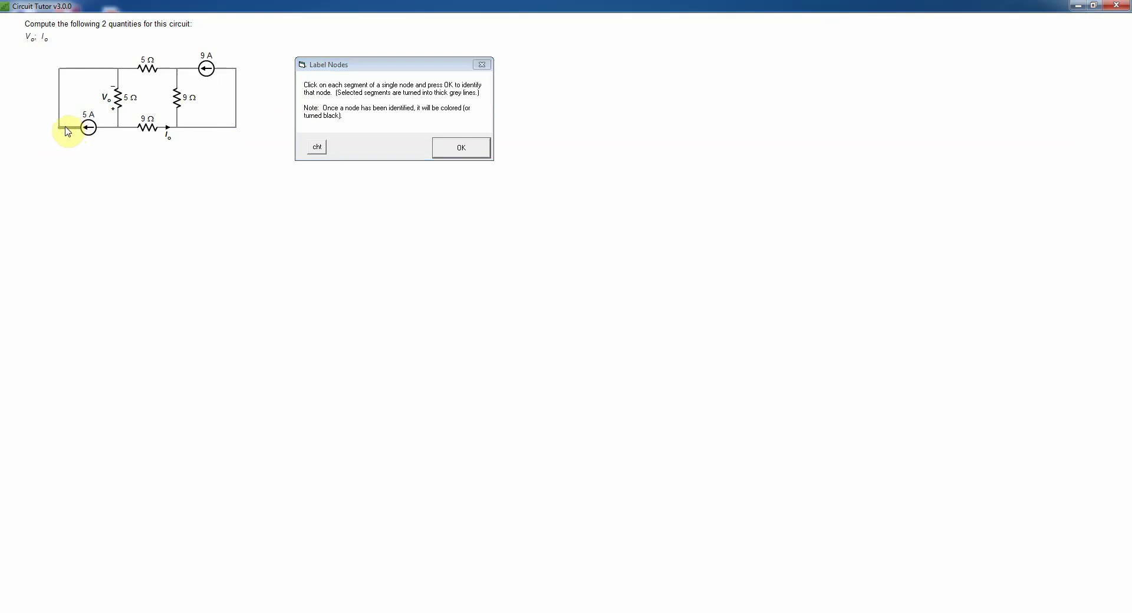
left_click(59, 114)
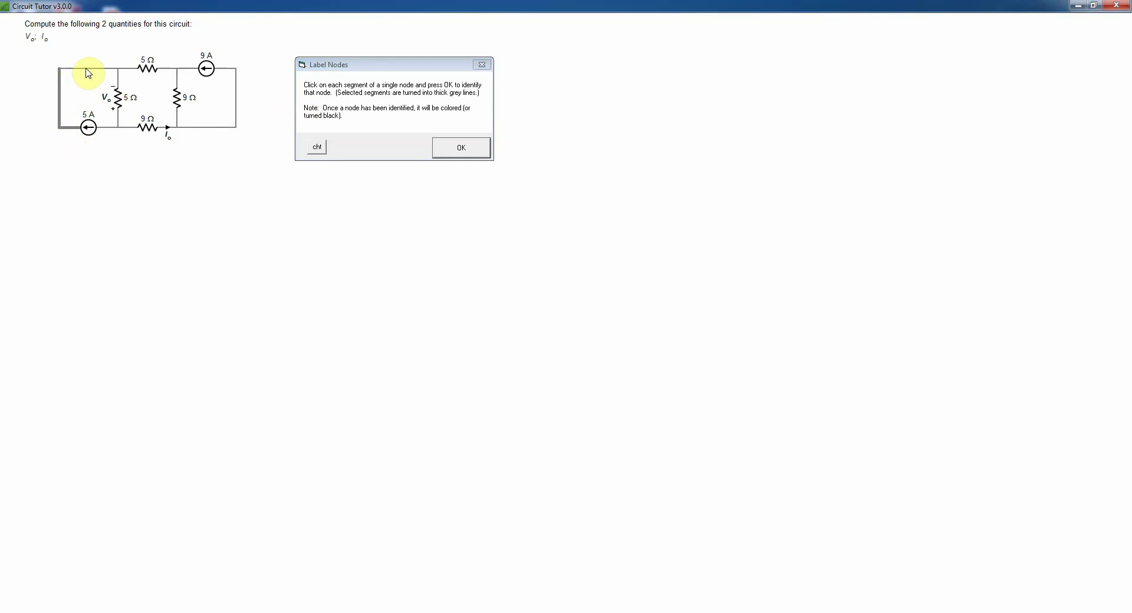
left_click(89, 70)
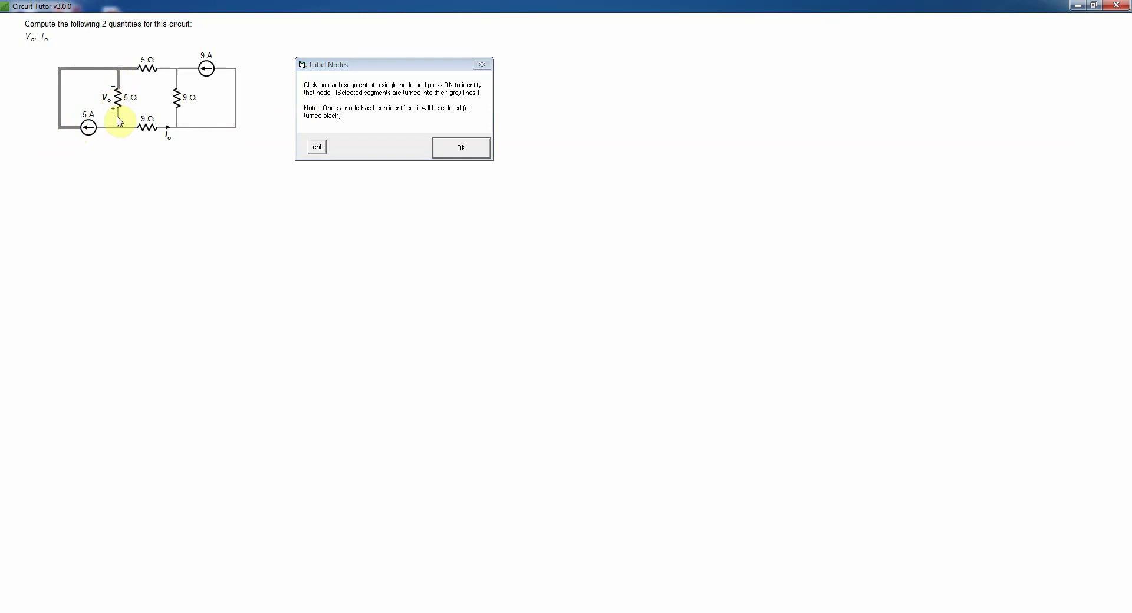
left_click(441, 151)
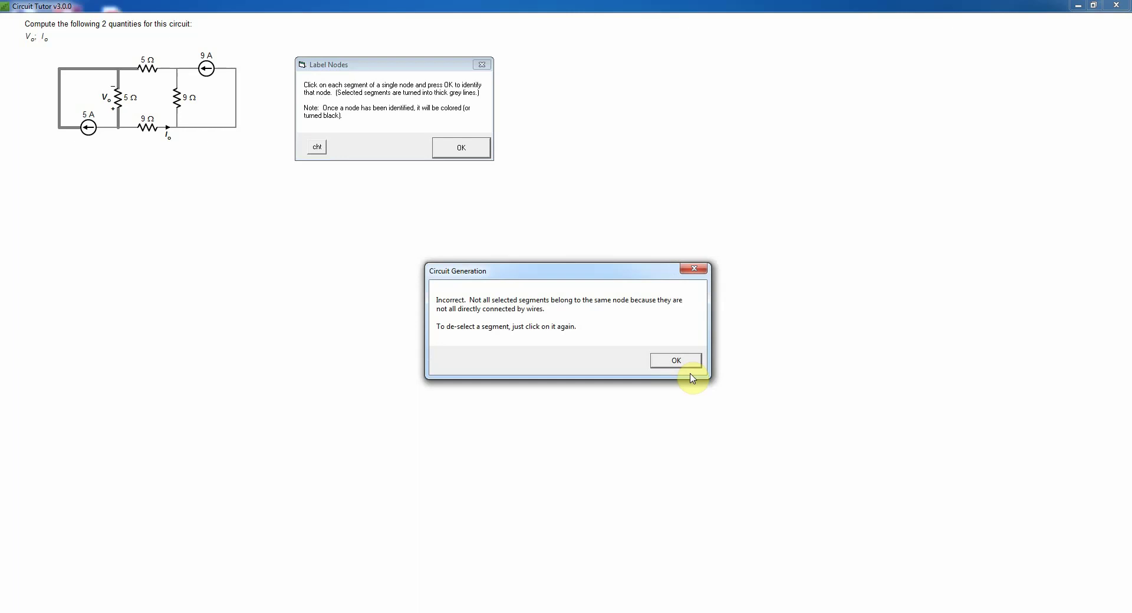
left_click(677, 361)
left_click(118, 120)
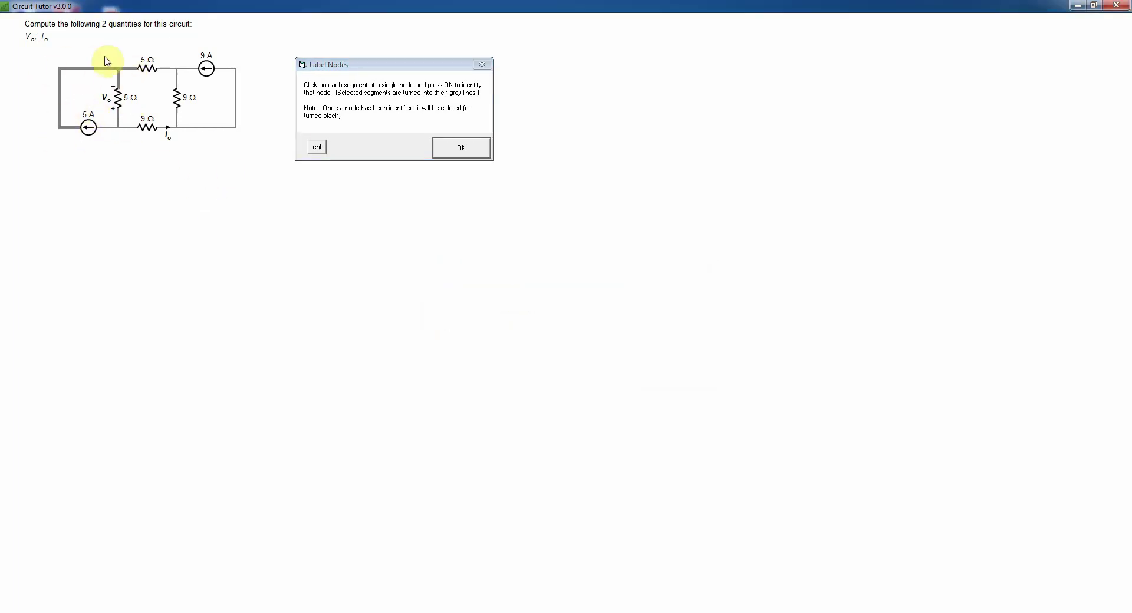
left_click(463, 145)
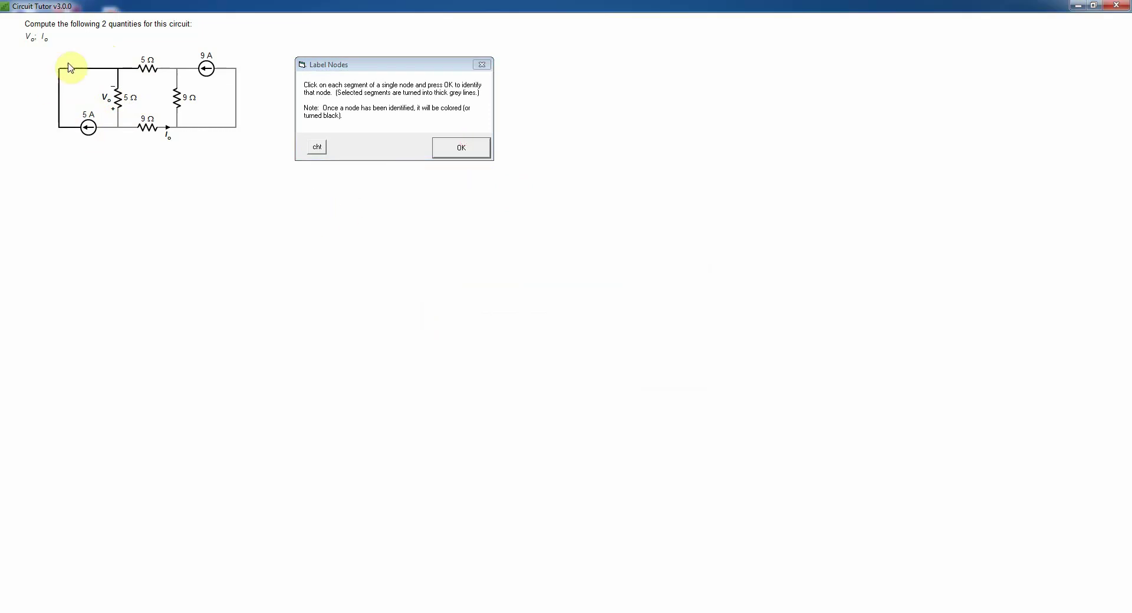
Step: Identify the node joining the tail of the 5 A source, the positive terminal of Vo and the lower 9 Ω resistor
left_click(113, 127)
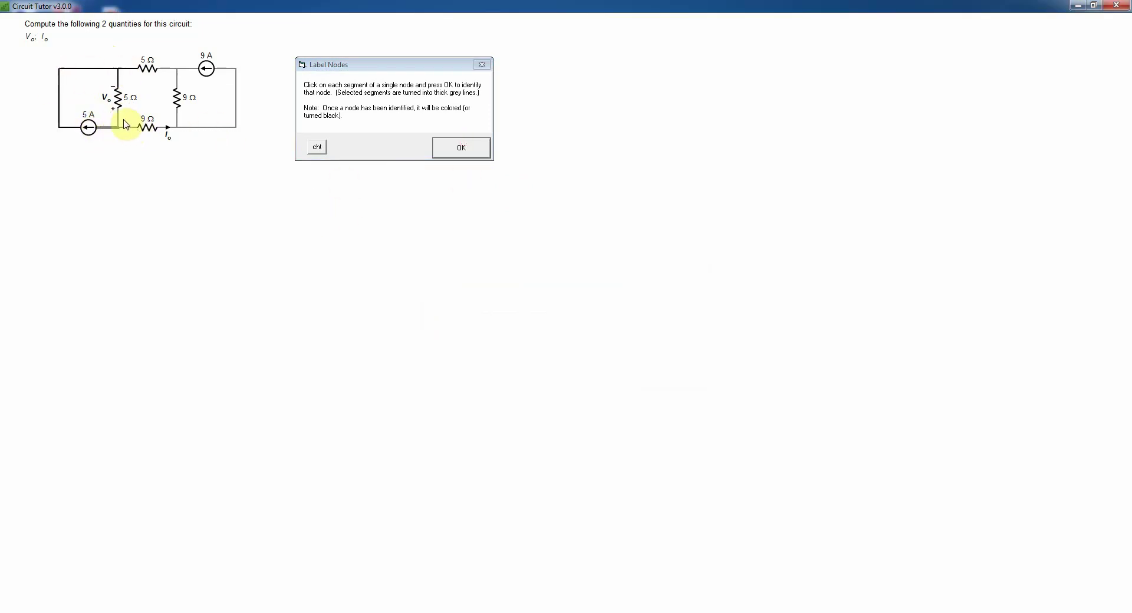
left_click(119, 117)
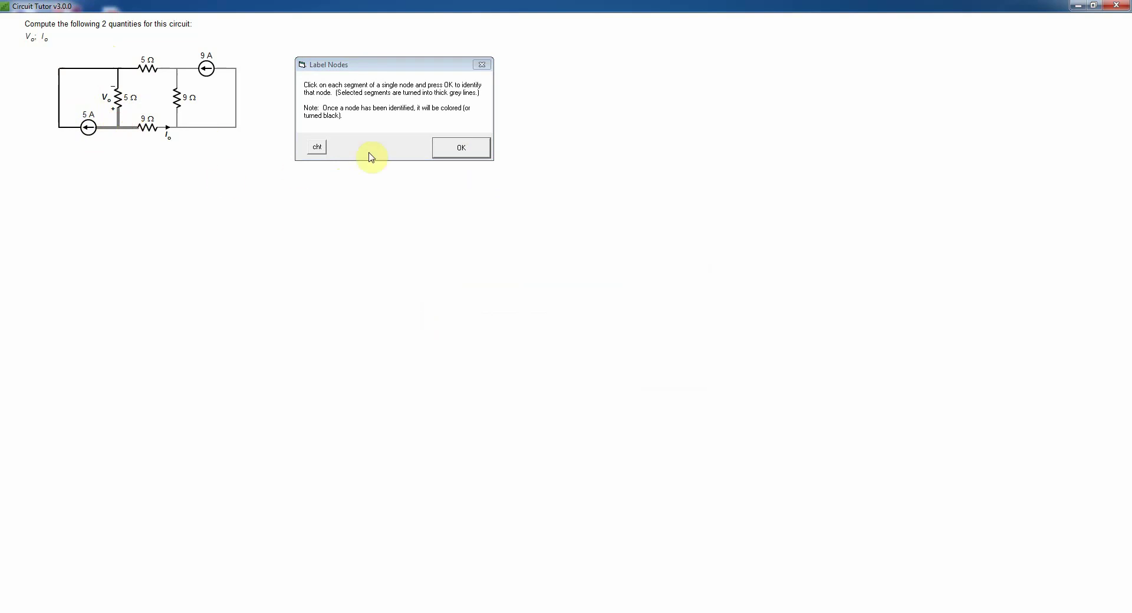
left_click(469, 151)
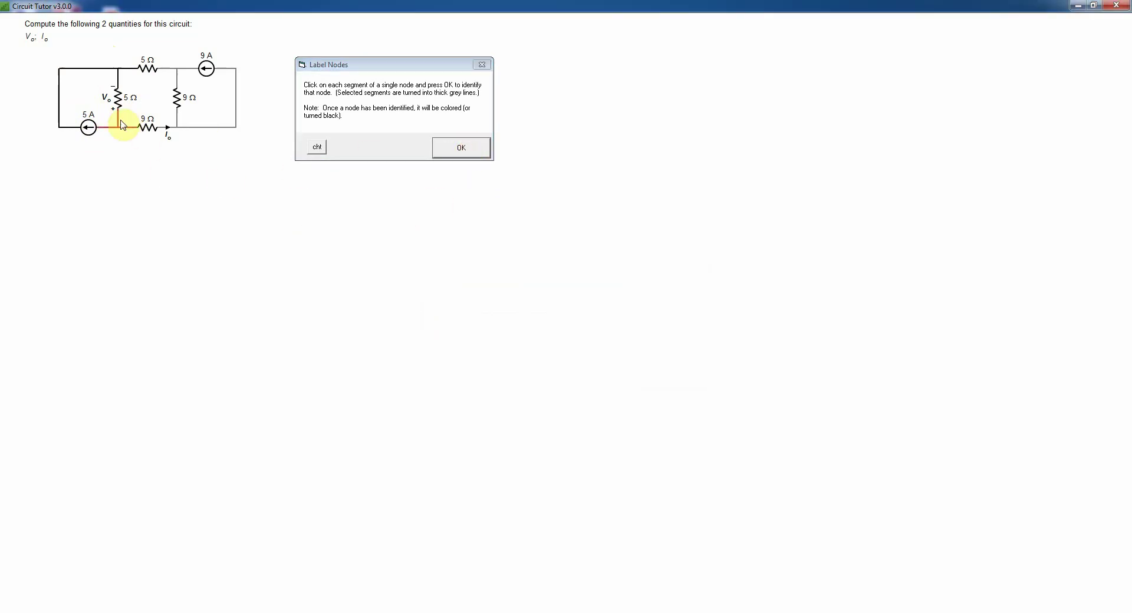
Step: Identify the node joining the upper 5 Ω resistor, the vertical 9 Ω resistor and the arrow side of the 9 A source
left_click(168, 70)
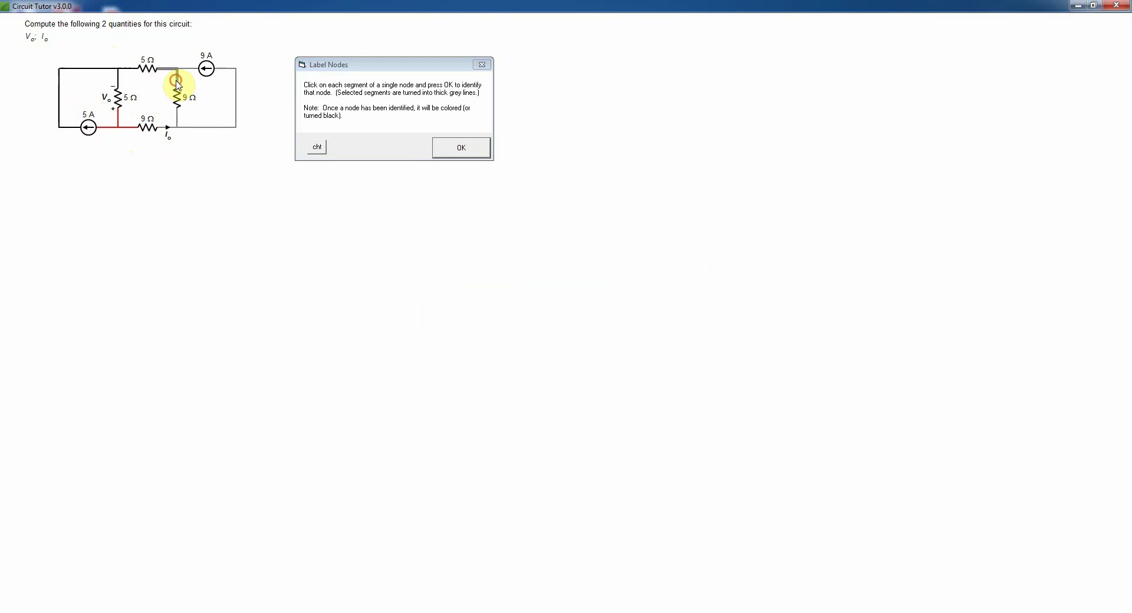
left_click(462, 149)
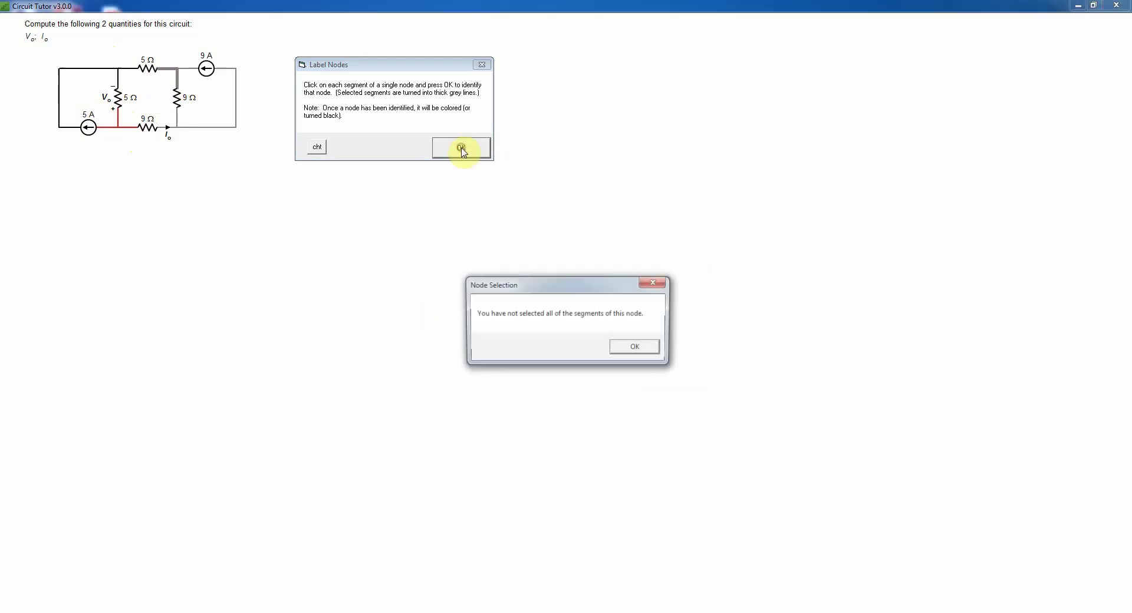
left_click(623, 349)
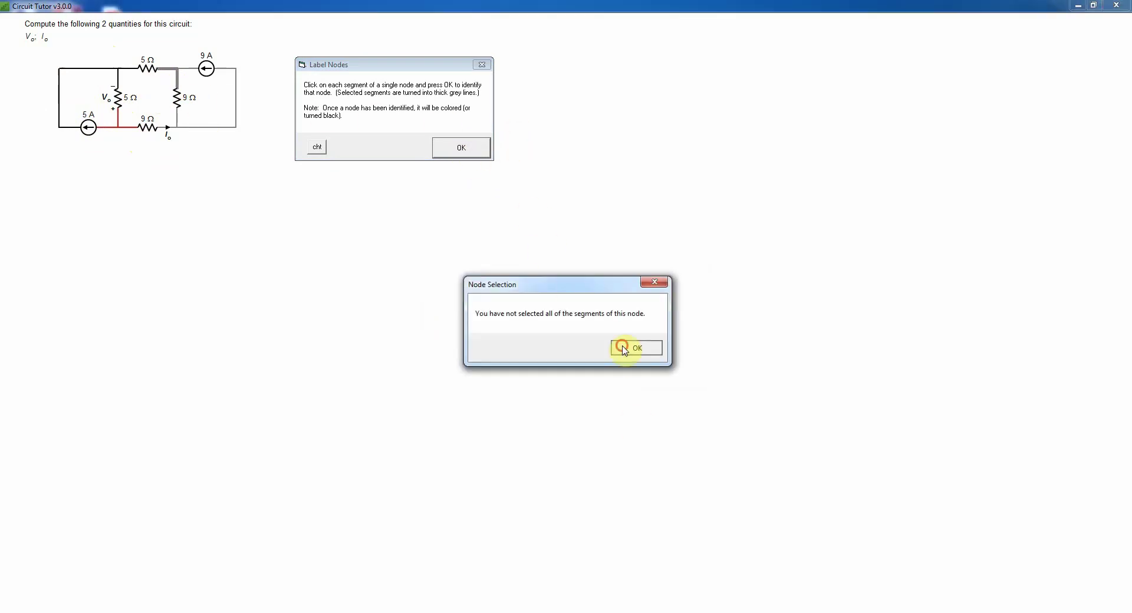
left_click(190, 69)
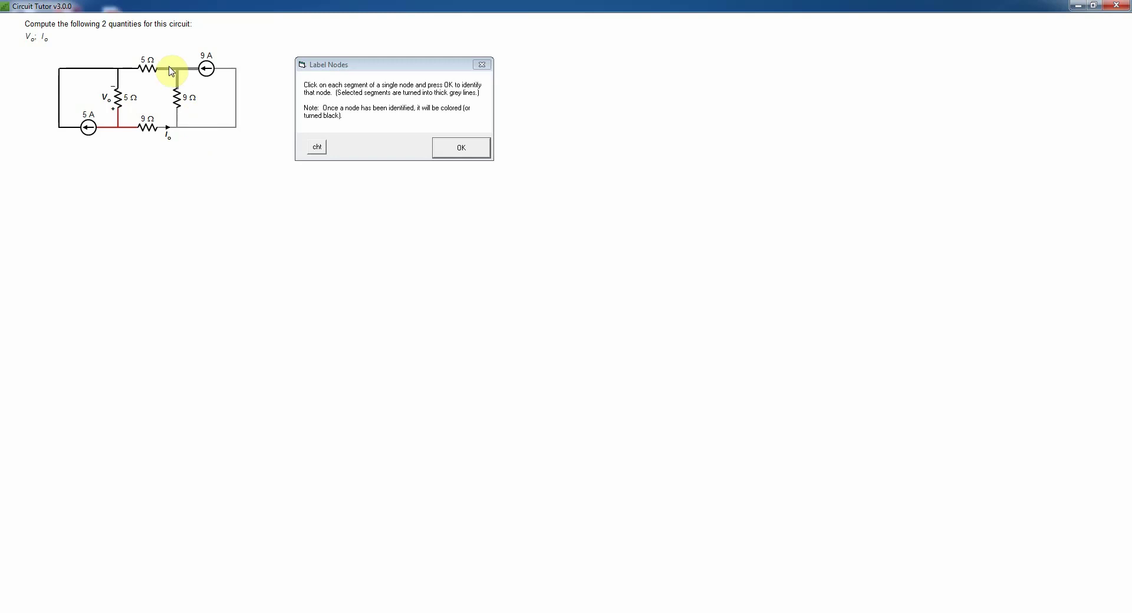
left_click(461, 155)
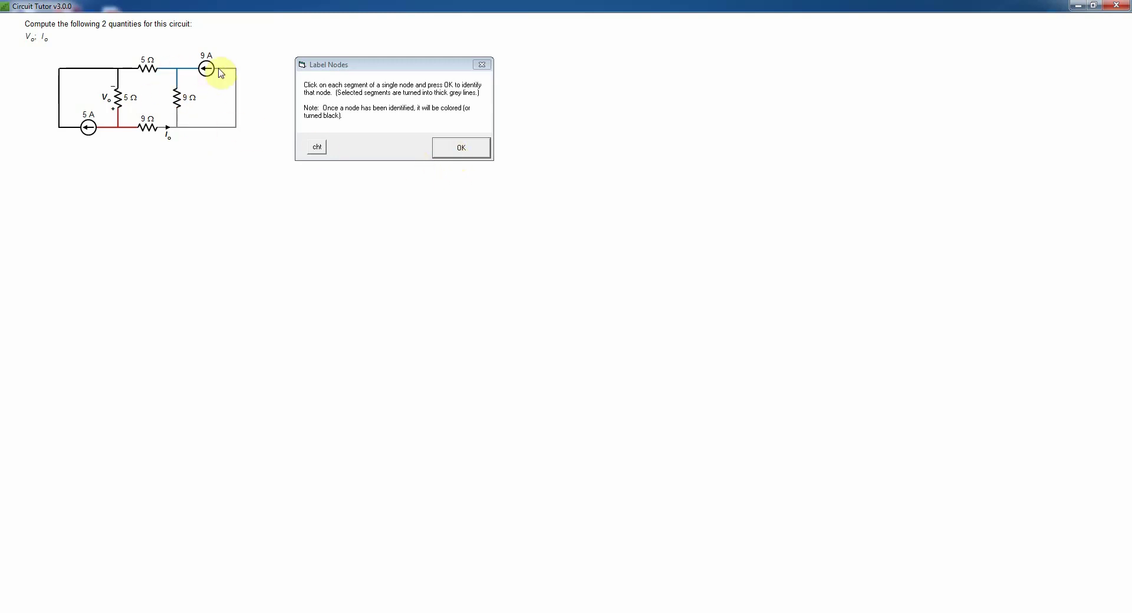
Step: Identify the node joining the tail of the 9 A source, the vertical 9 Ω resistor and the lower 9 Ω resistor
left_click(235, 104)
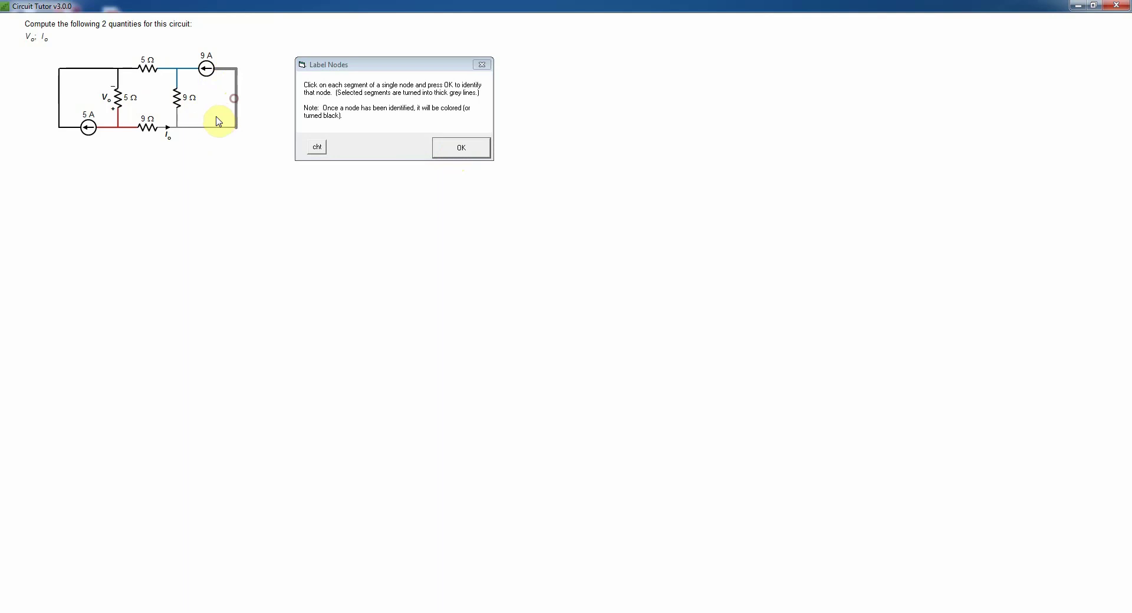
left_click(190, 127)
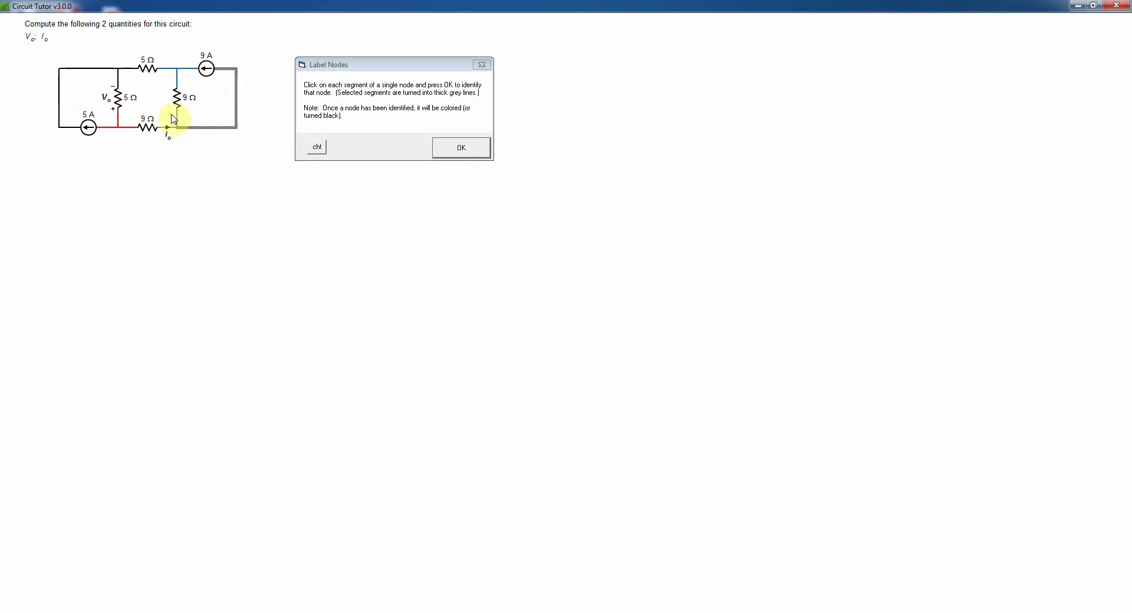
left_click(177, 117)
left_click(463, 148)
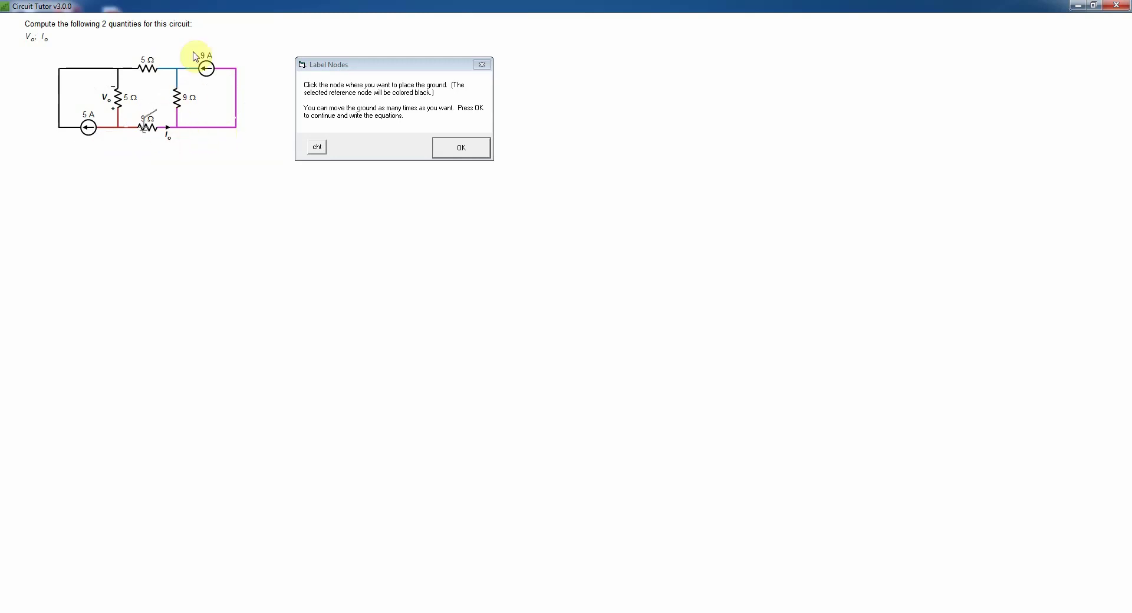
Step: Place the ground on the node between the 5 A source, the vertical 5 Ω and the lower 9 Ω resistors, and continue to equation entry
left_click(120, 130)
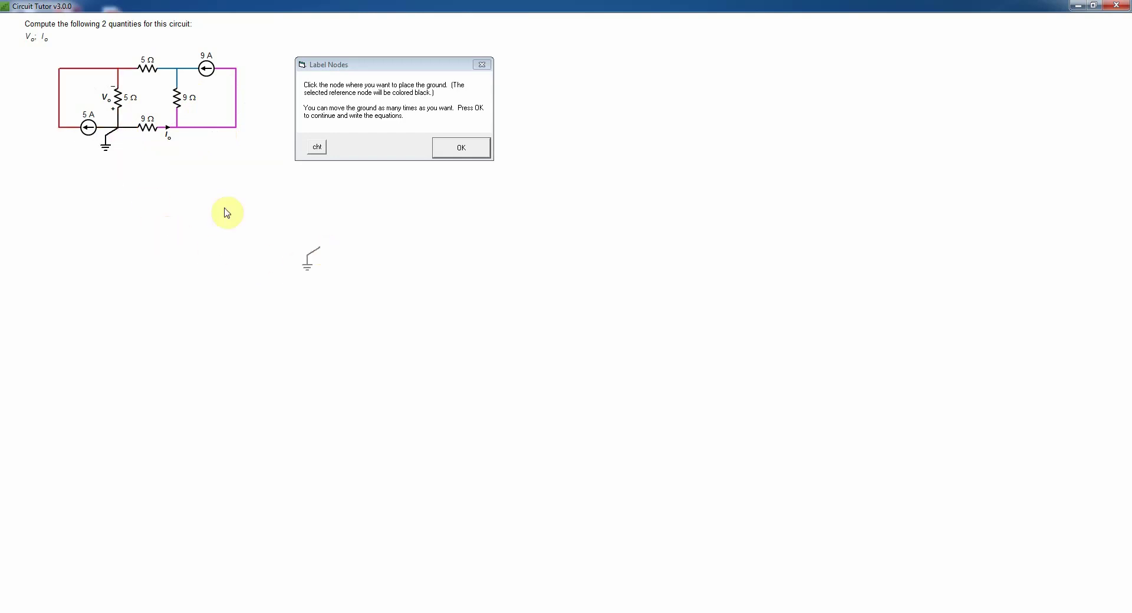
left_click(206, 129)
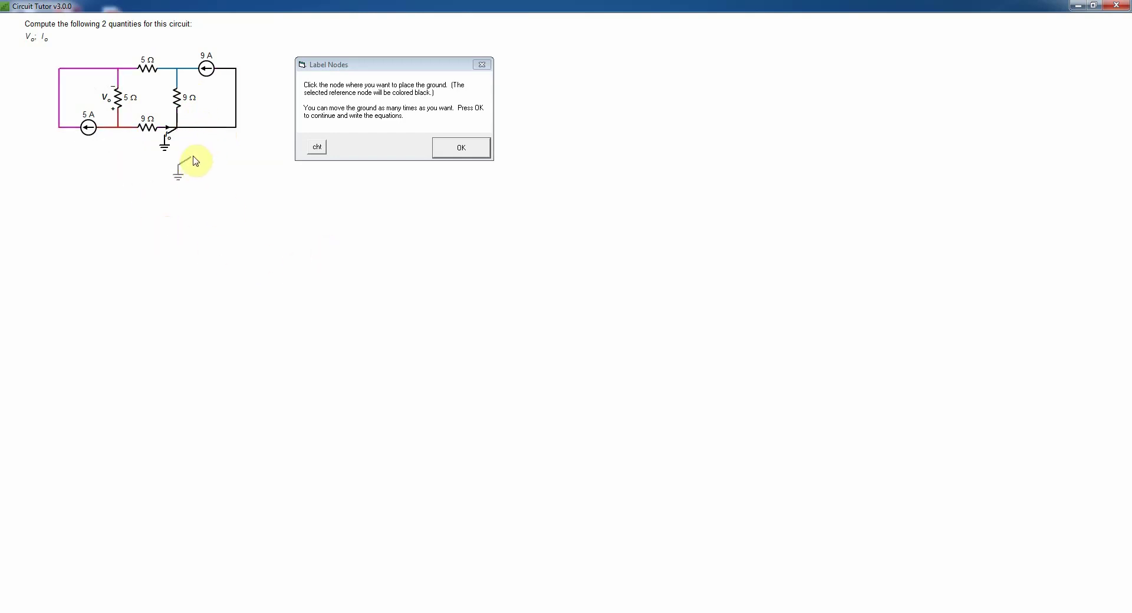
left_click(119, 128)
left_click(461, 148)
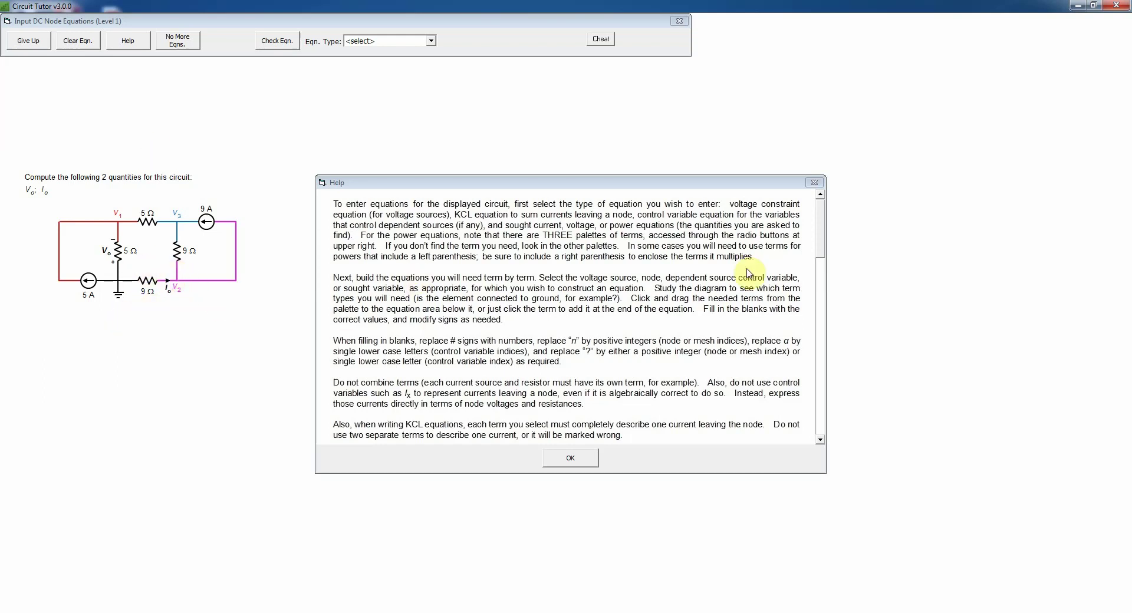
Step: Read the help on entering equations, reopen it once and close it
left_click_drag(819, 227, 849, 195)
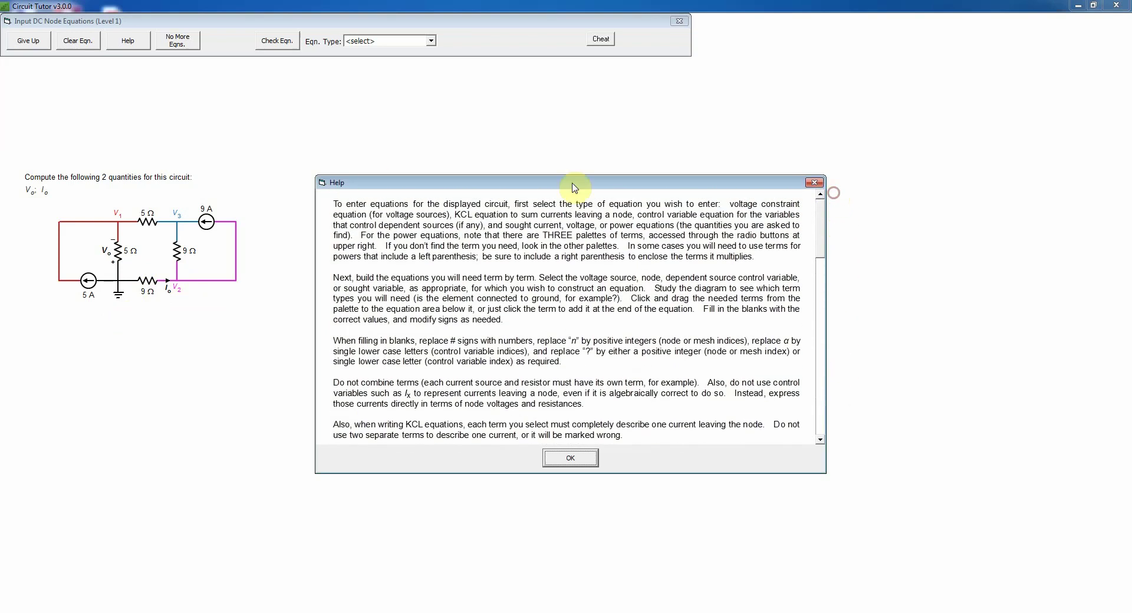
left_click(568, 462)
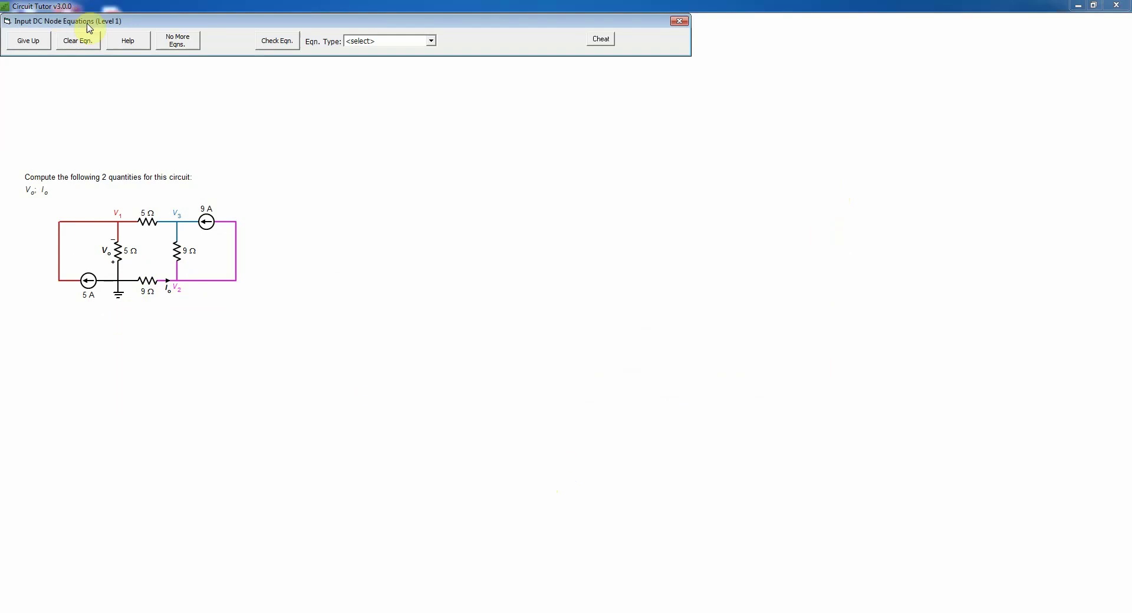
left_click(128, 45)
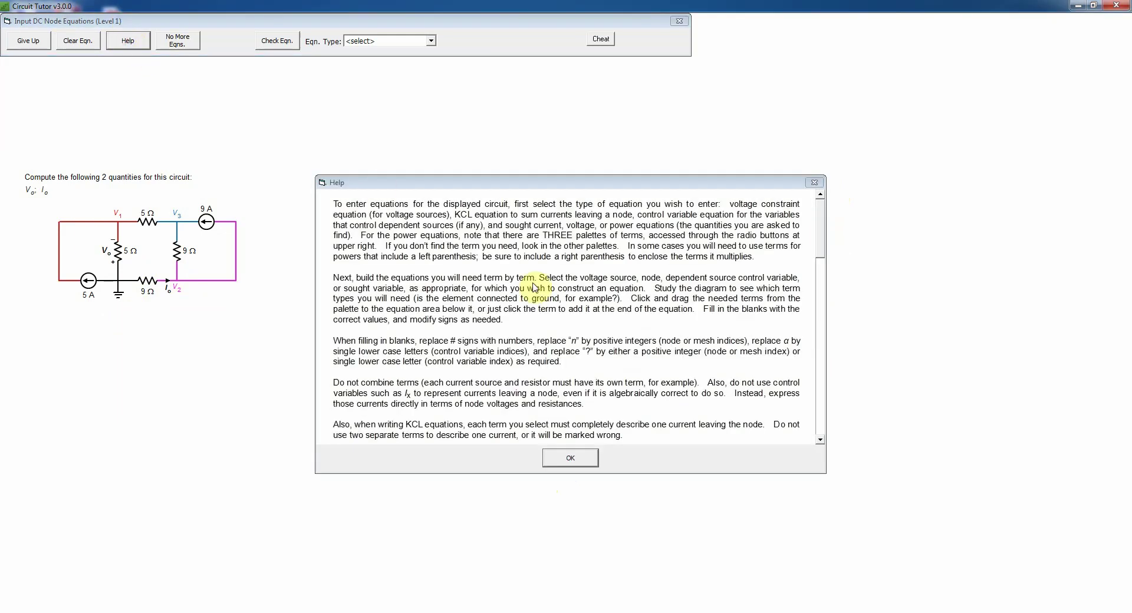
left_click(575, 459)
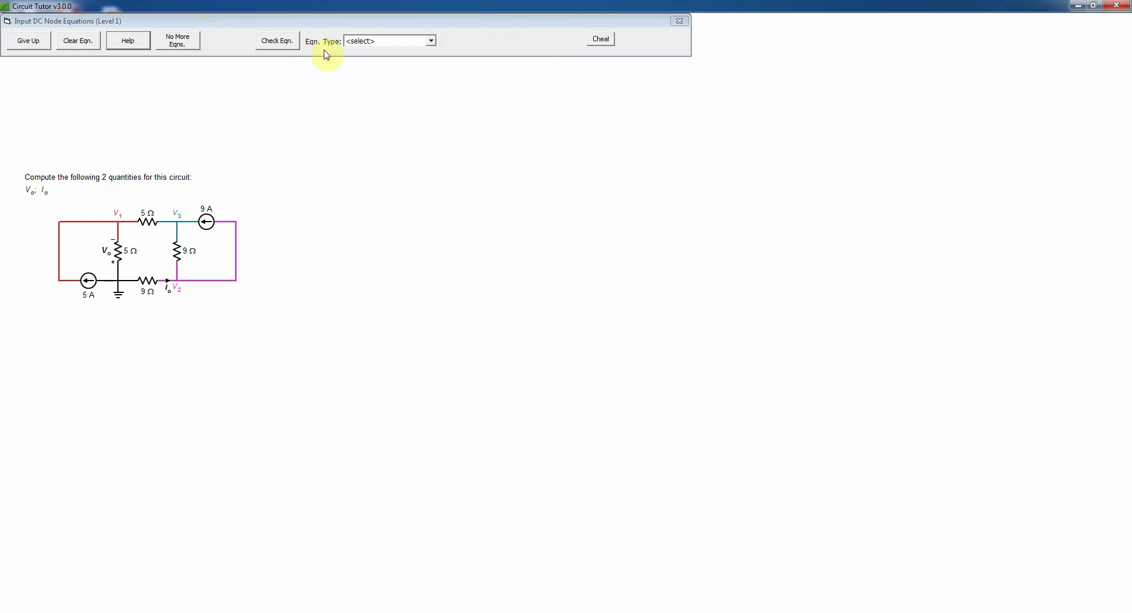
Step: Choose KCL (node currents) as the equation type and acknowledge the note about using separate current terms
left_click(433, 42)
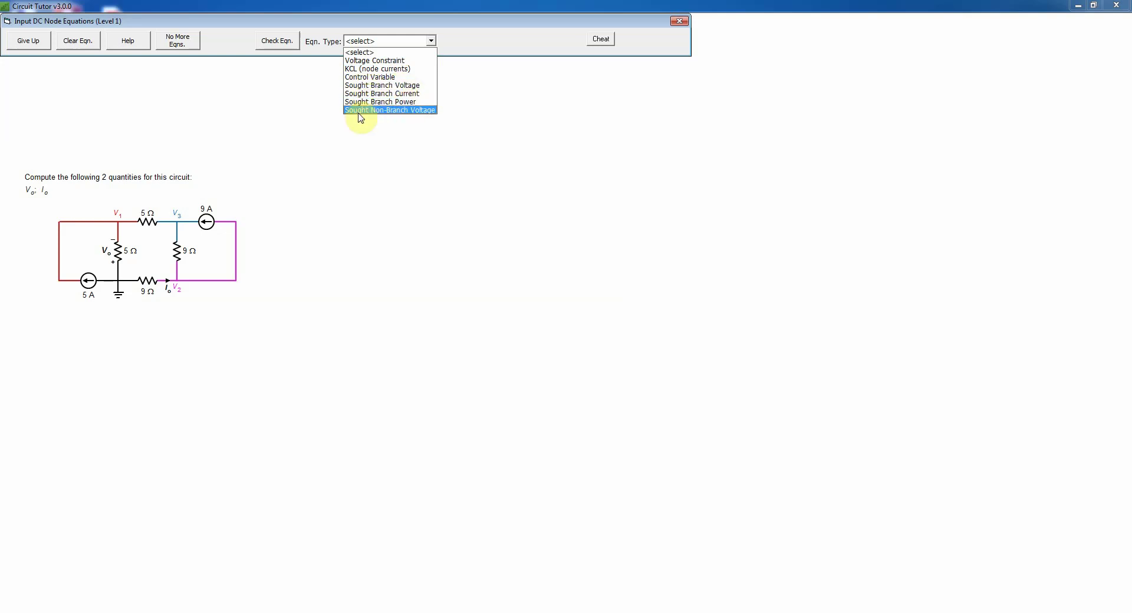
left_click(429, 231)
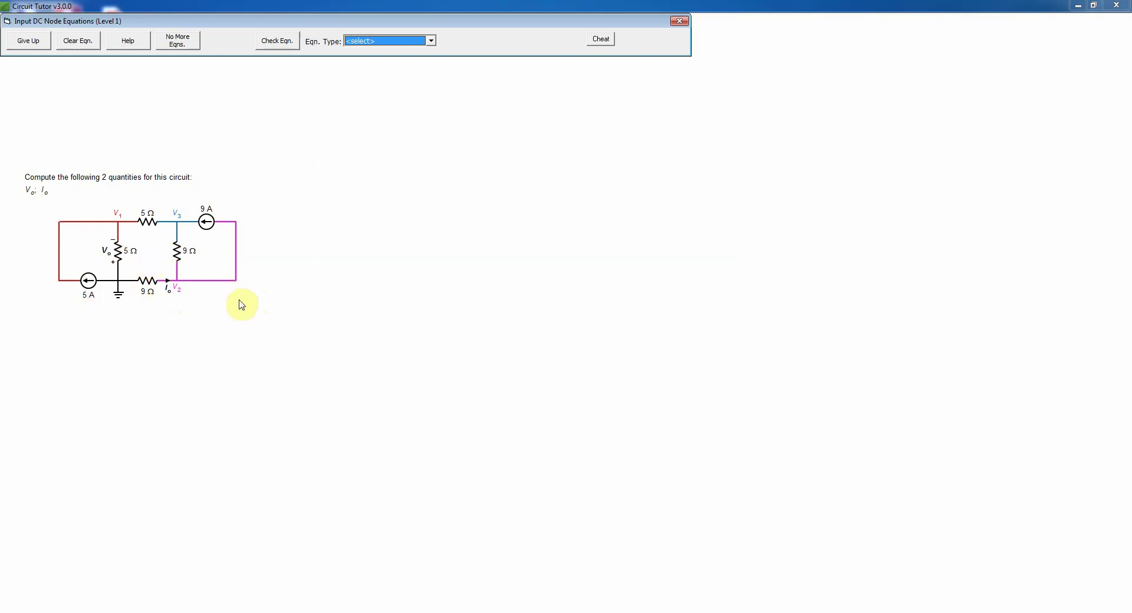
left_click(431, 41)
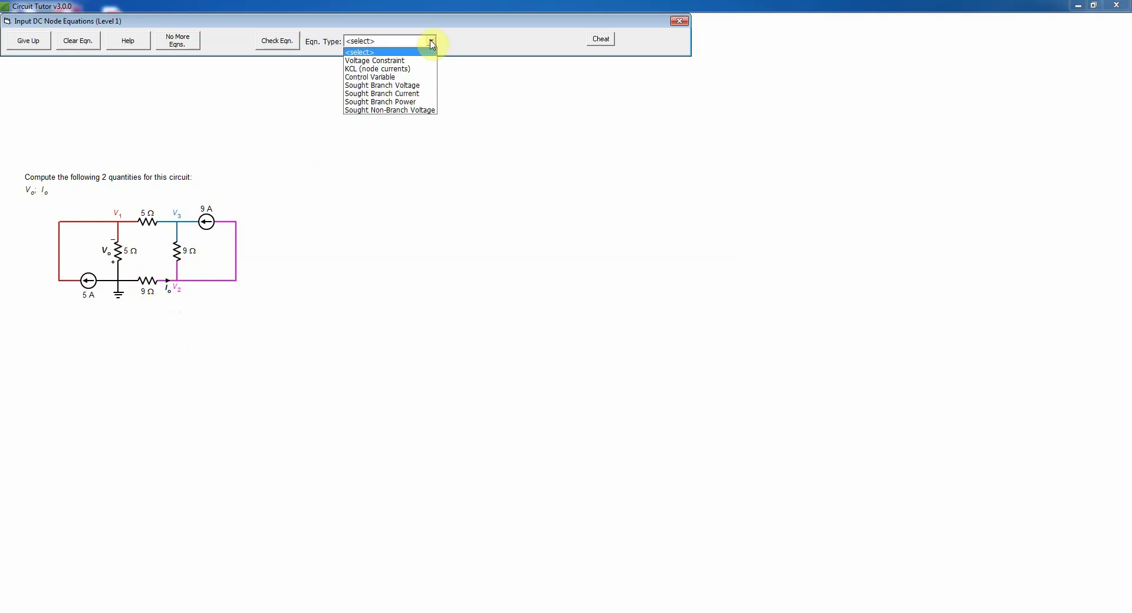
left_click(385, 69)
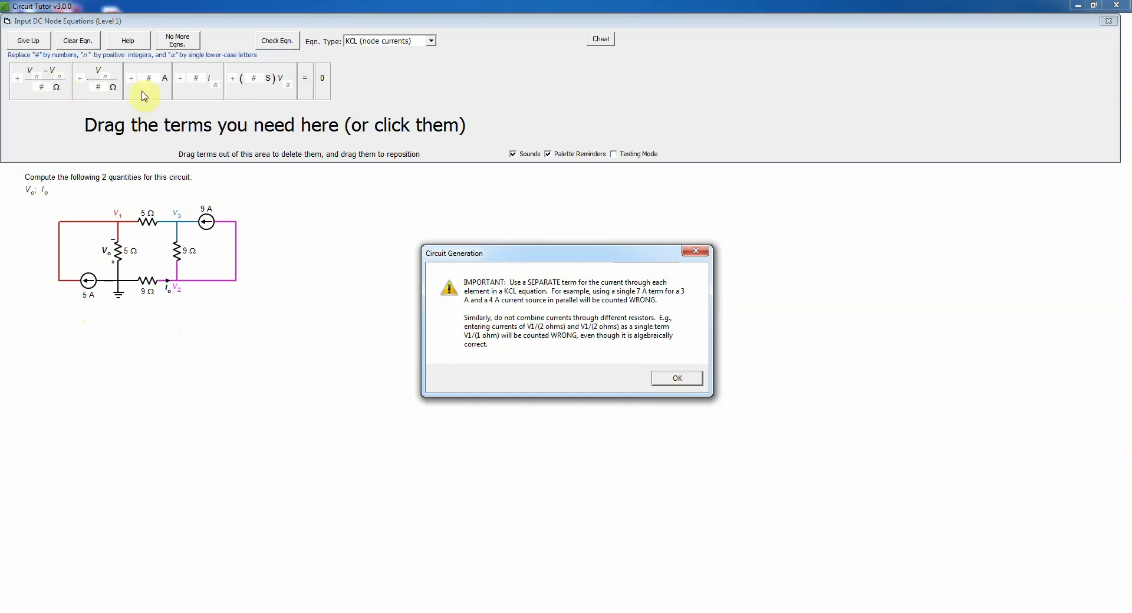
left_click(676, 379)
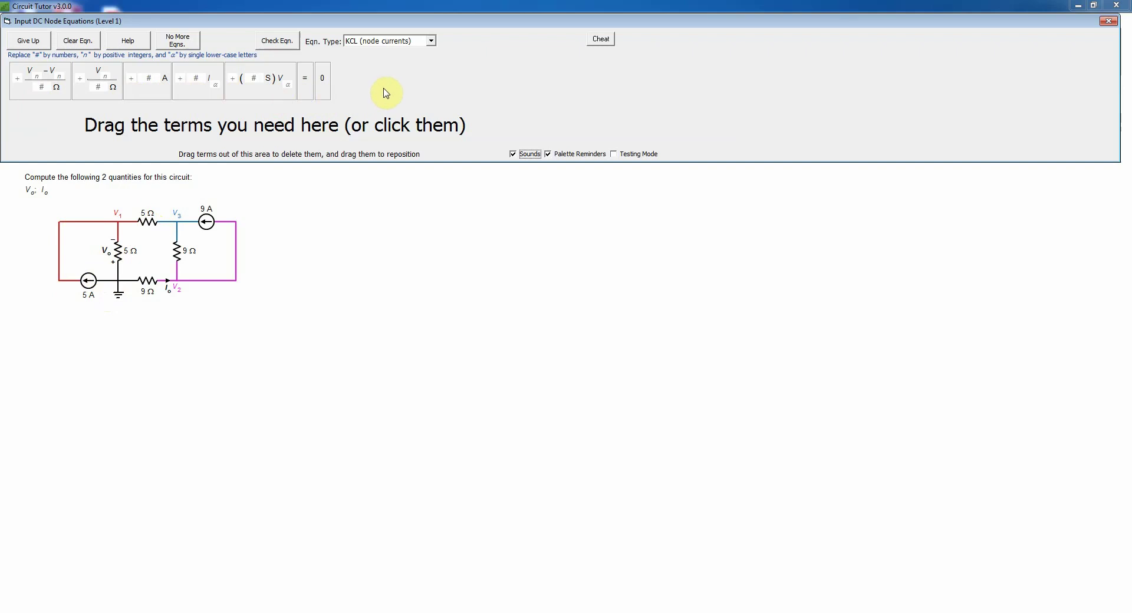
Step: Switch the equation type to Sought Branch Voltage to view its terms, and return to KCL (node currents)
left_click(431, 42)
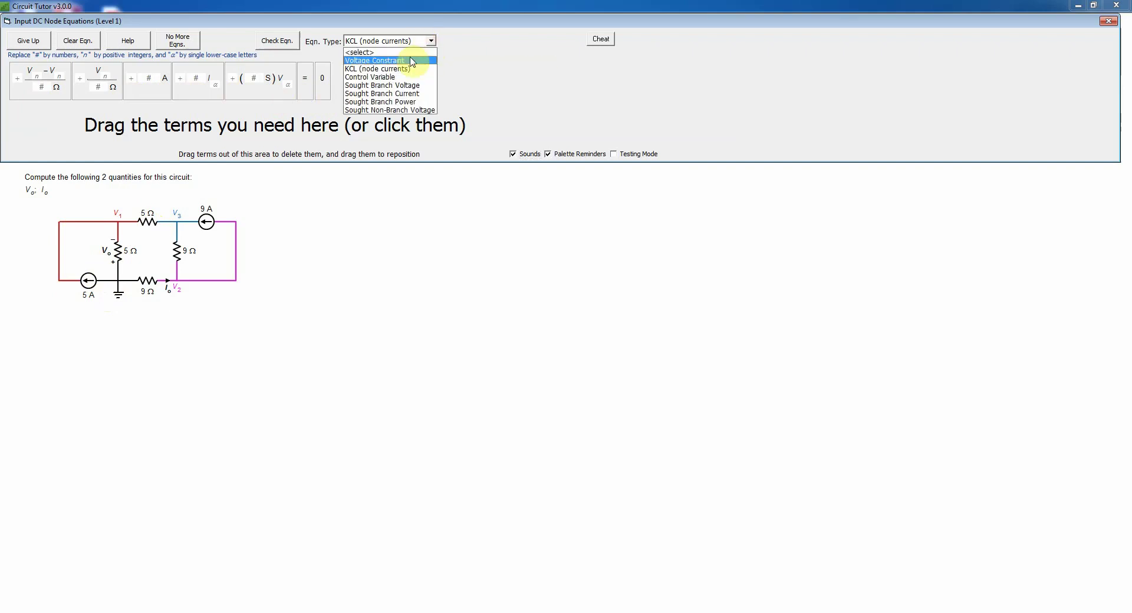
left_click(395, 85)
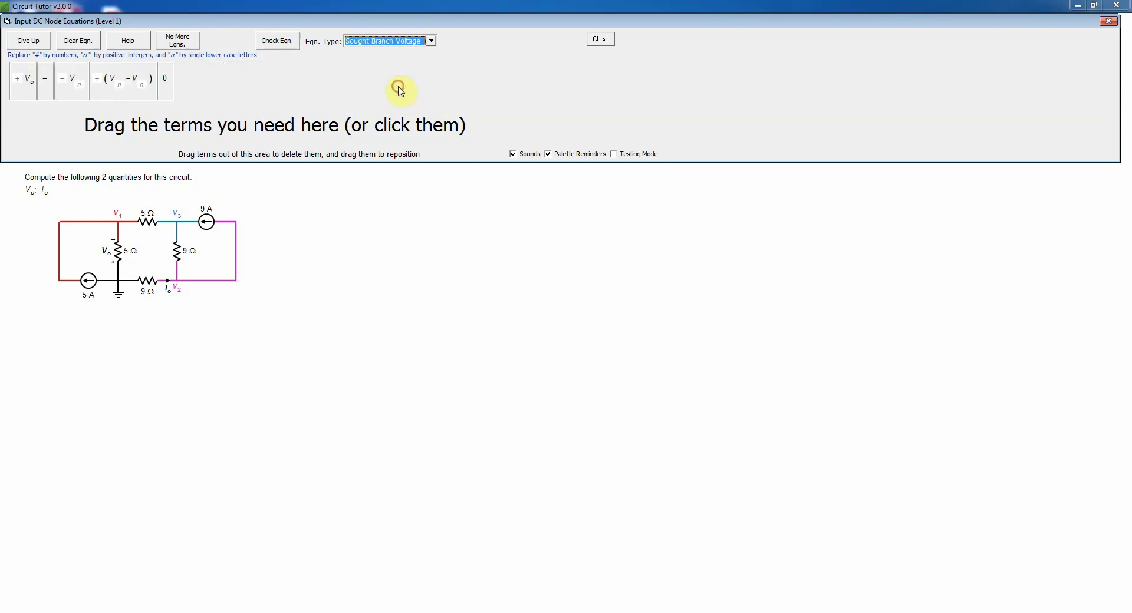
left_click(432, 40)
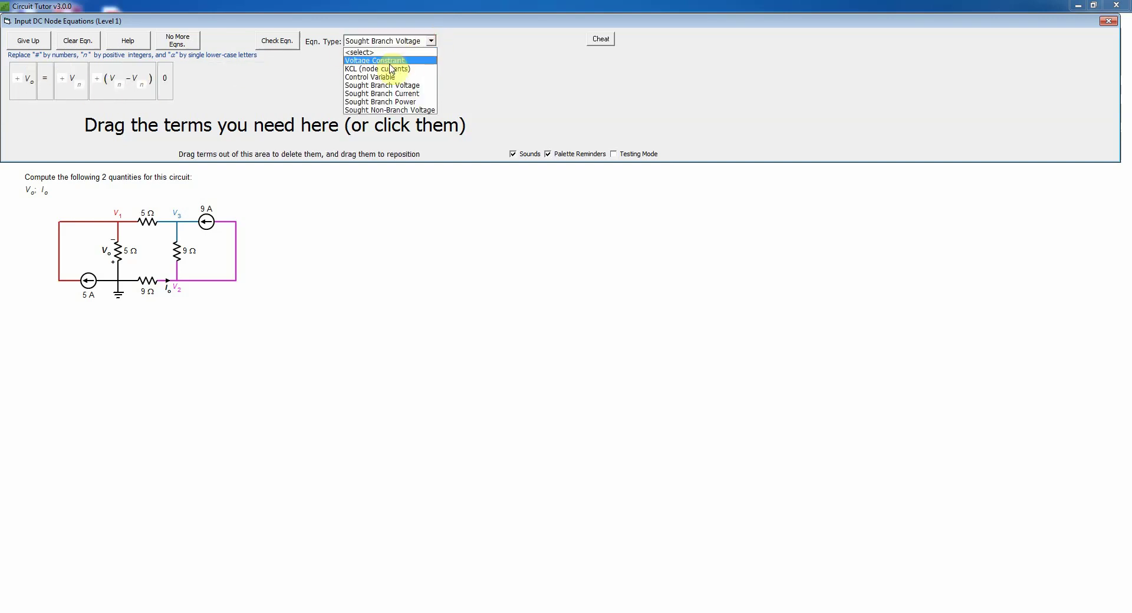
left_click(383, 65)
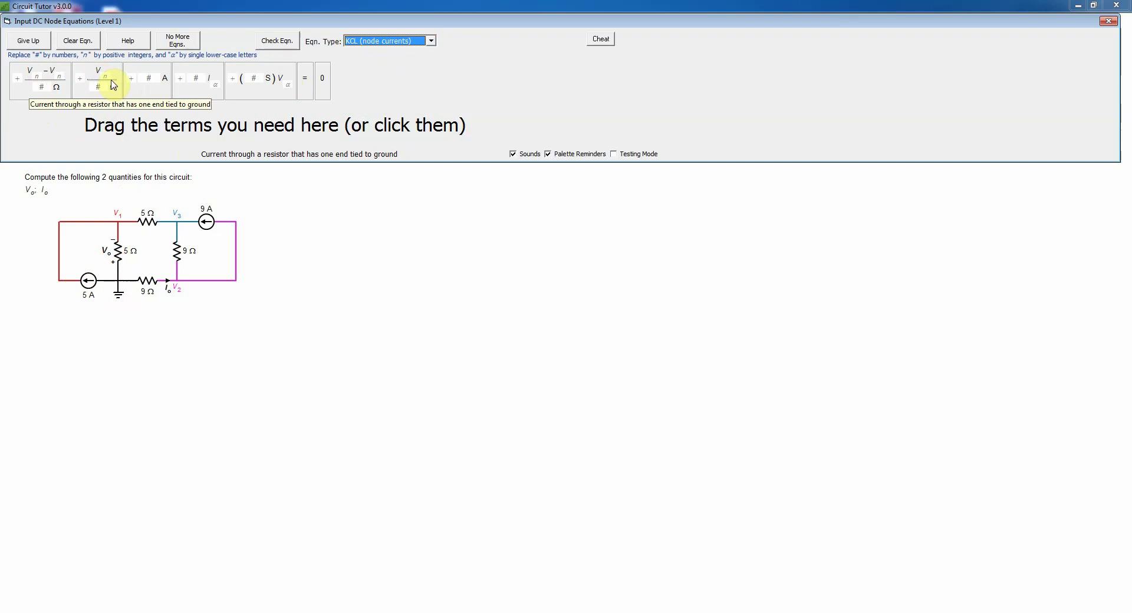
Step: Assemble a KCL template with zero and the equals sign ahead of a grounded-resistor term, an ungrounded-resistor term and a fixed current-source term
left_click_drag(106, 90, 36, 121)
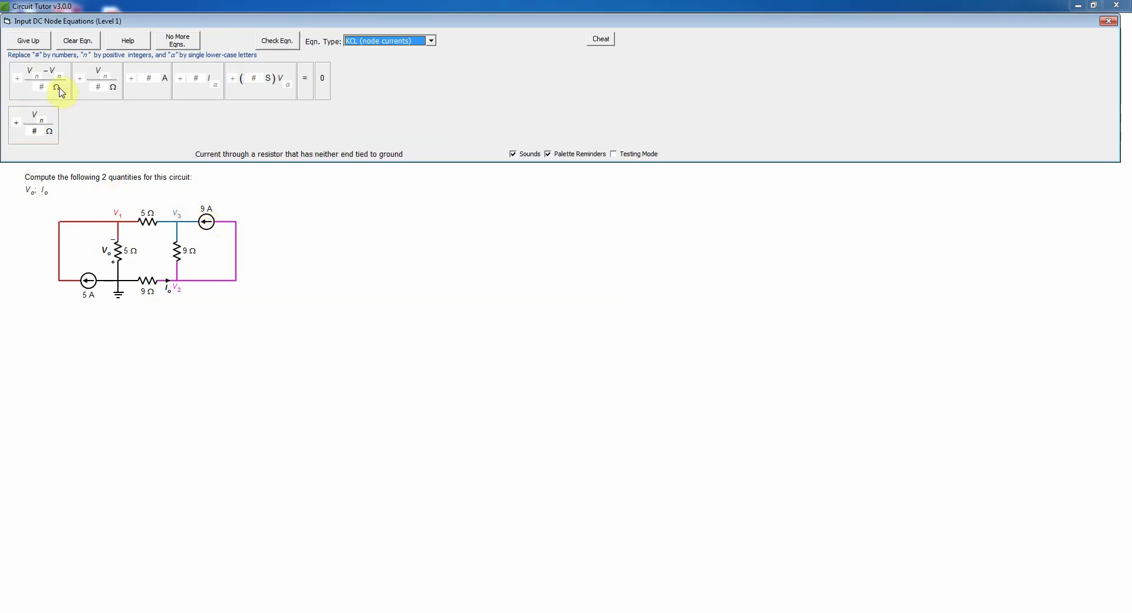
left_click_drag(63, 88, 85, 118)
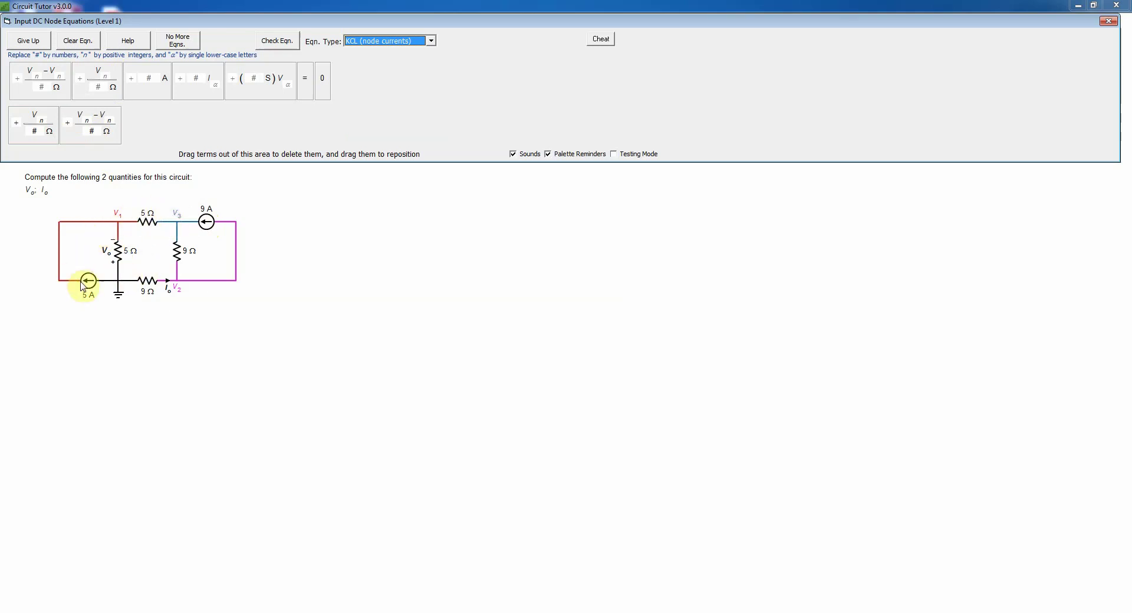
left_click(150, 89)
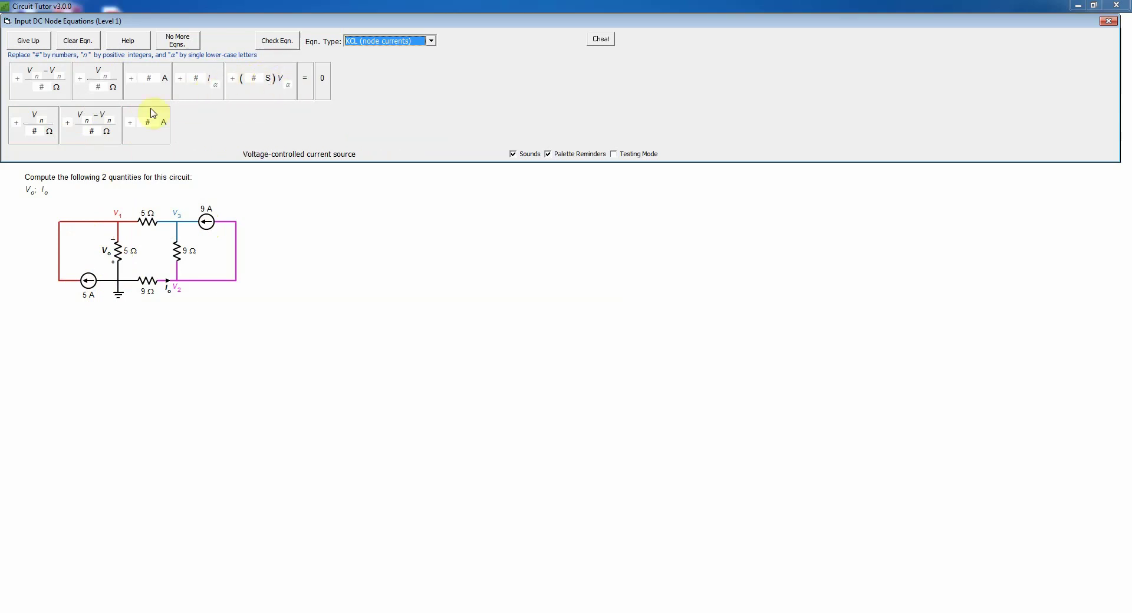
left_click(306, 83)
left_click(331, 88)
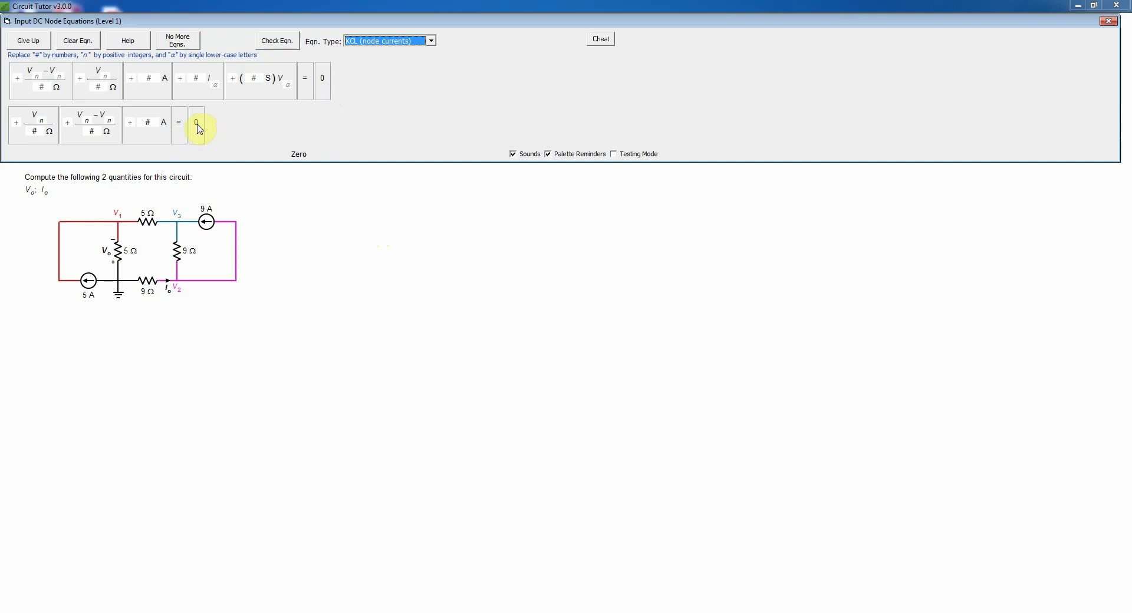
left_click_drag(198, 129, 10, 126)
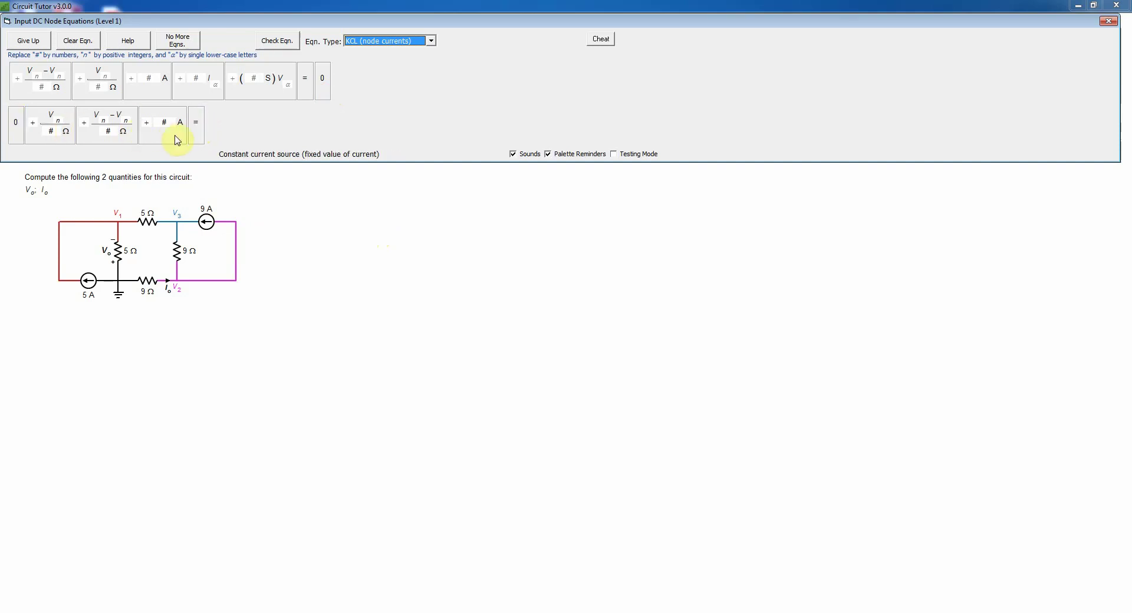
left_click_drag(155, 135, 37, 131)
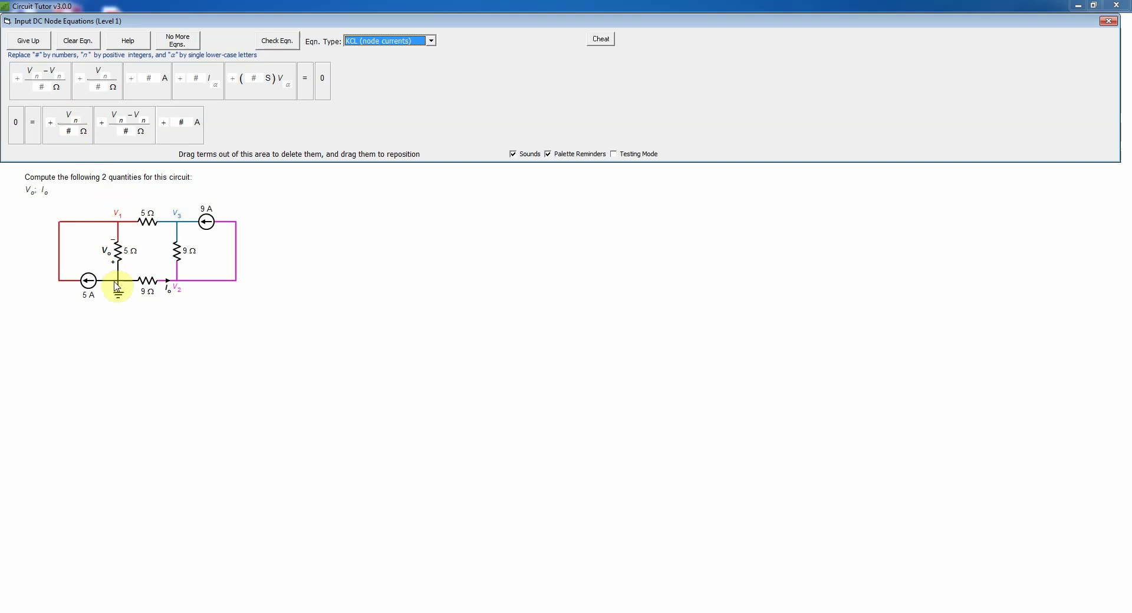
Step: Fill in the node V1 equation as 0 = V1/5 Ω + (V1 − V3)/5 Ω − 5 A and check it
left_click(75, 119)
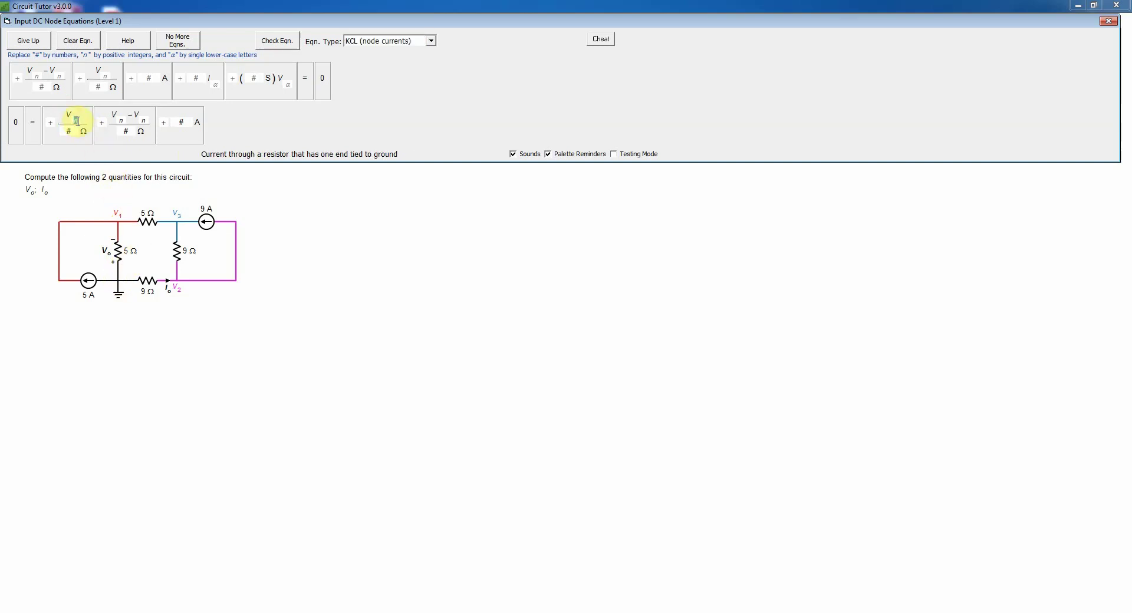
double_click(76, 121)
type("5")
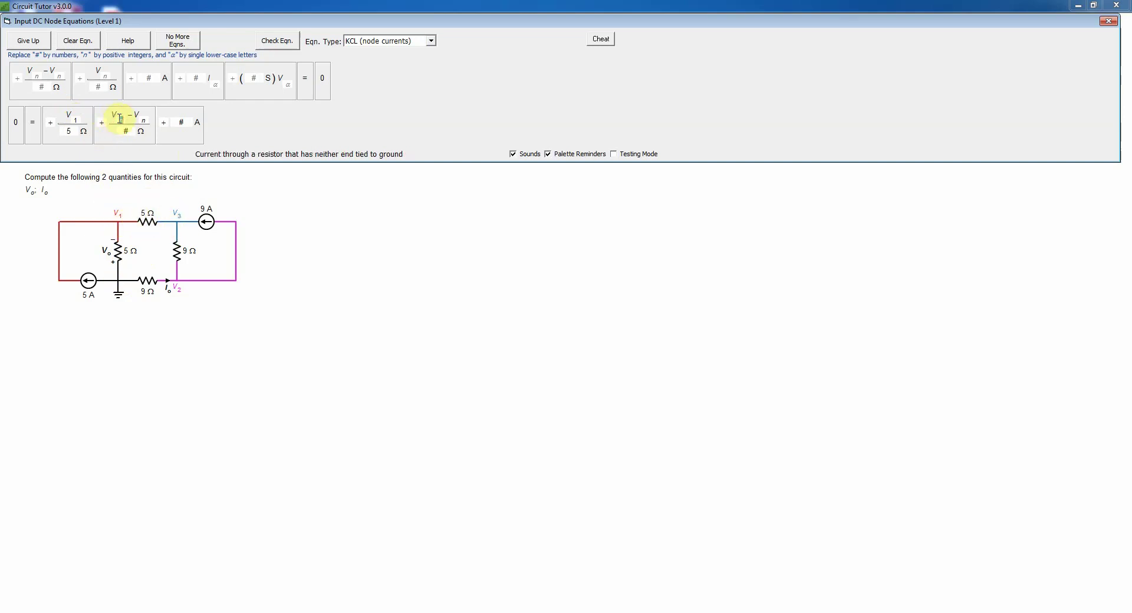
left_click(120, 119)
type("1 −V3")
left_click(127, 131)
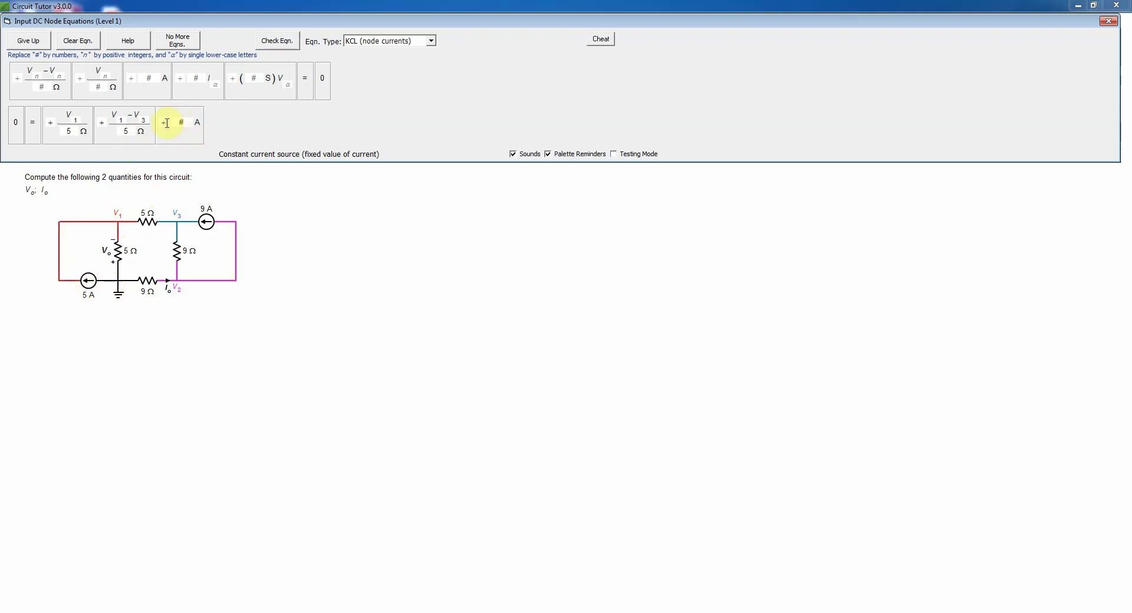
type("- 5")
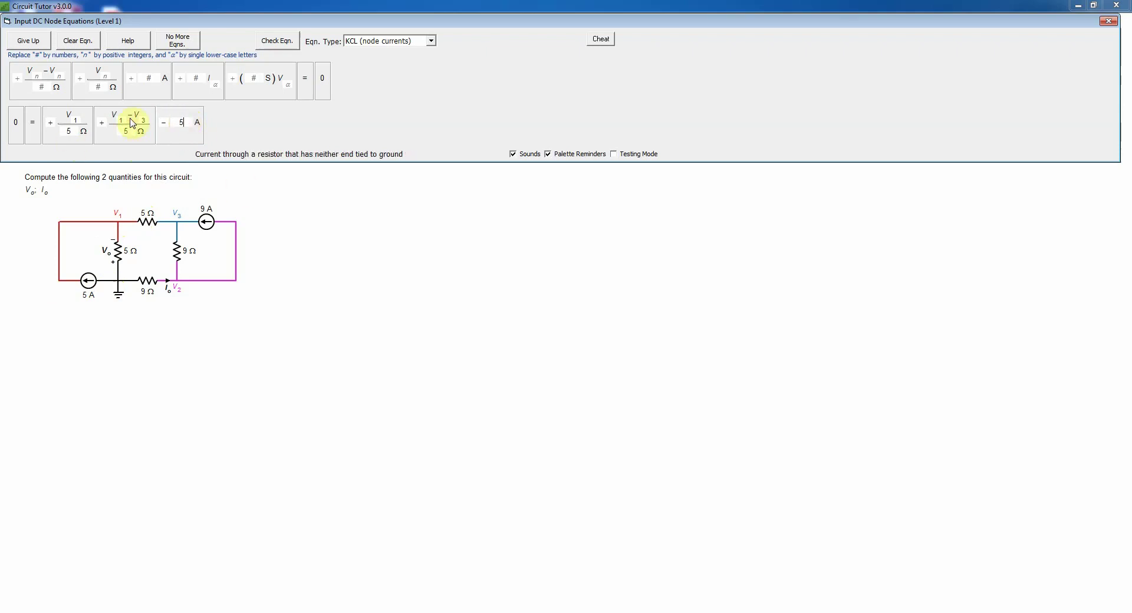
left_click(274, 45)
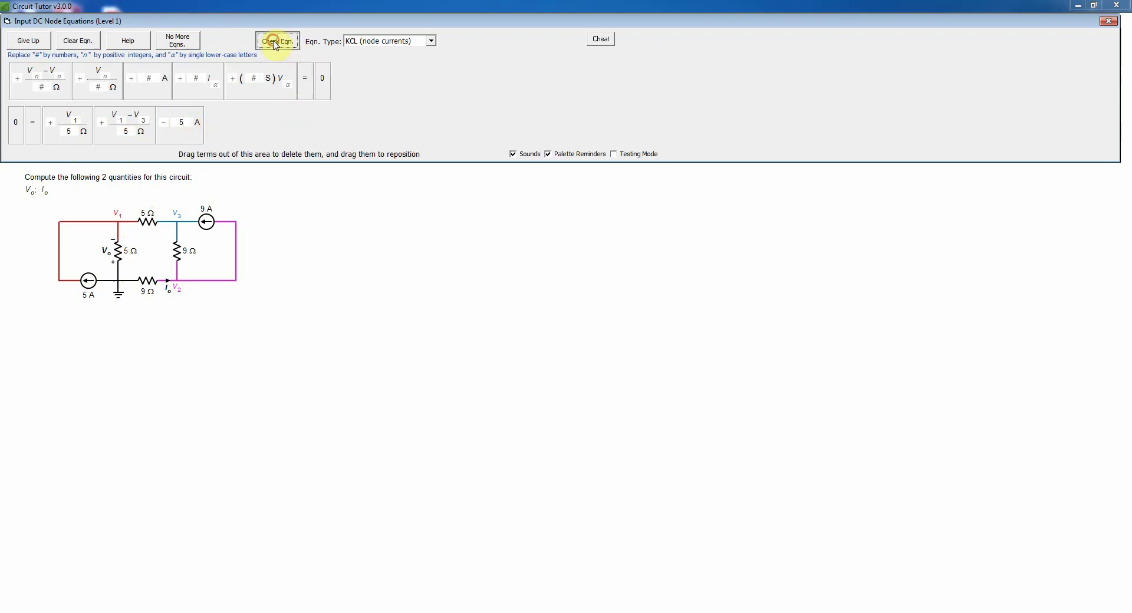
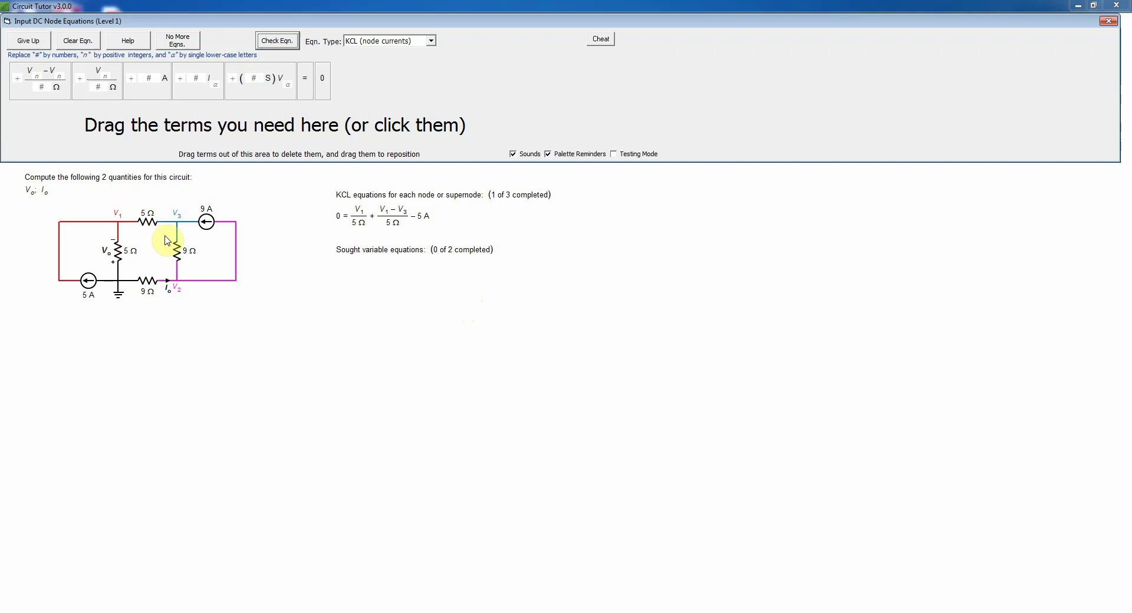
Step: Assemble the node V3 template from two ungrounded-resistor terms and a fixed current-source term, set equal to zero
left_click(50, 89)
left_click(50, 89)
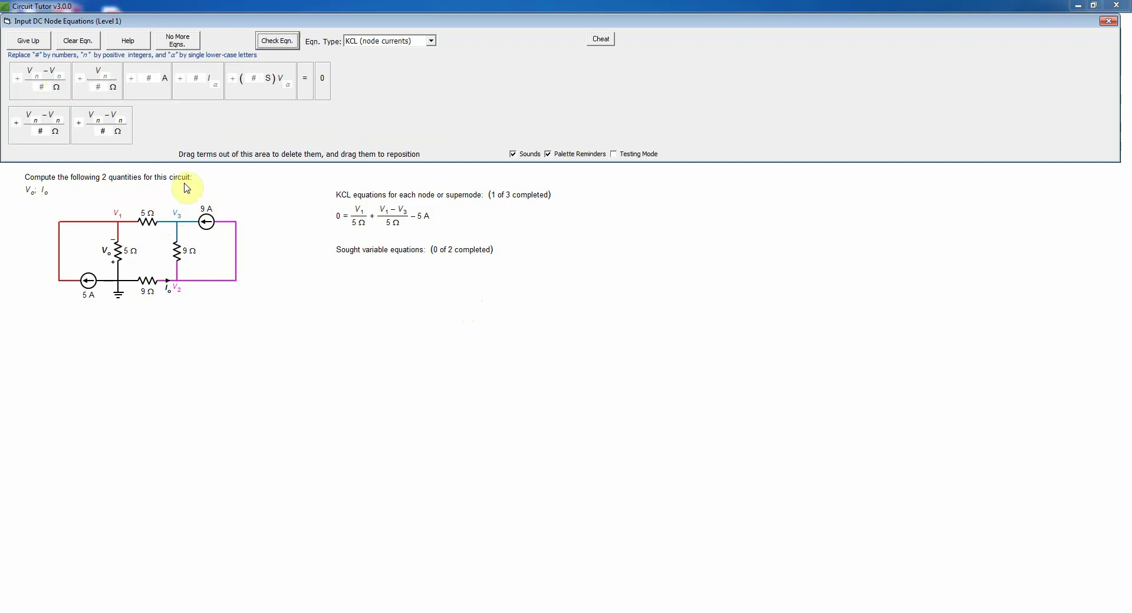
left_click(144, 88)
left_click(304, 86)
left_click(321, 87)
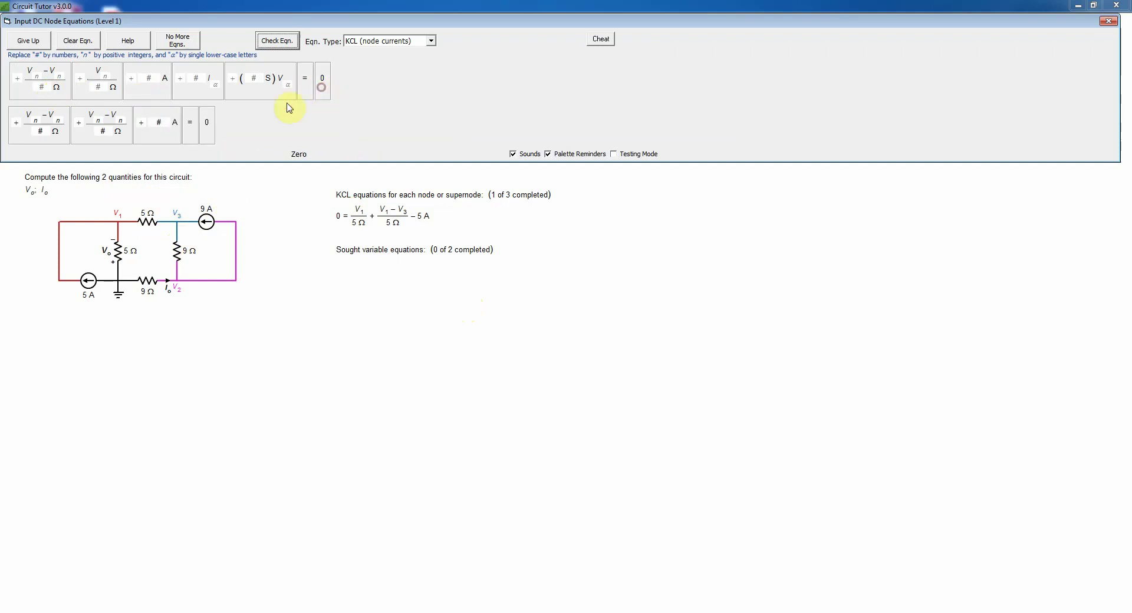
Step: Fill in the node V3 equation as (V3 − V1)/5 Ω + (V3 − V2)/9 Ω − 9 A = 0 and check it
left_click(35, 120)
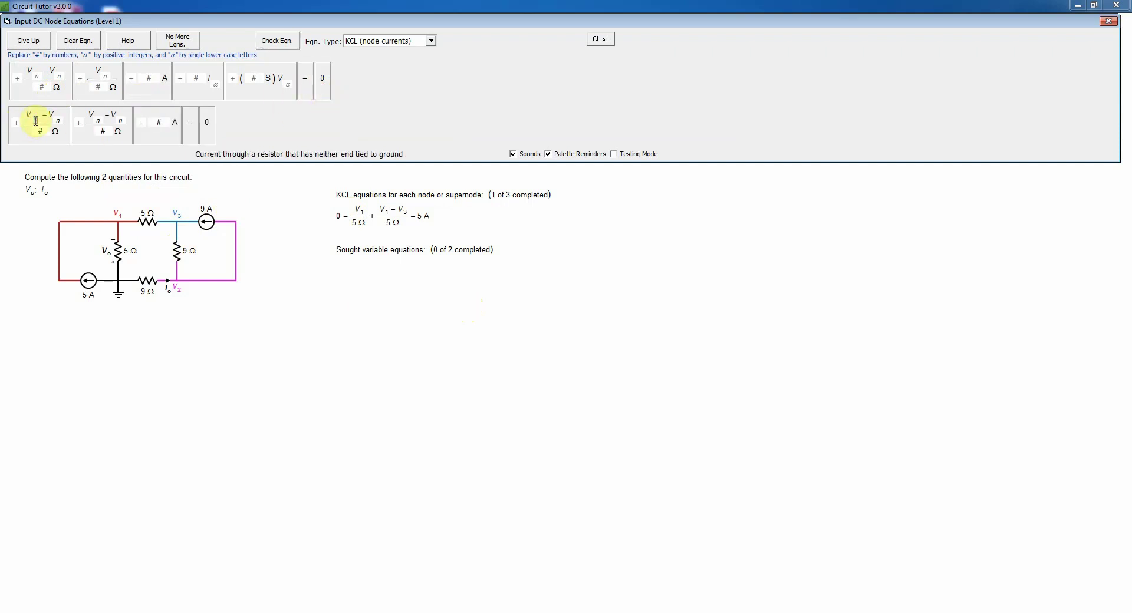
double_click(36, 120)
type("5")
key("Return")
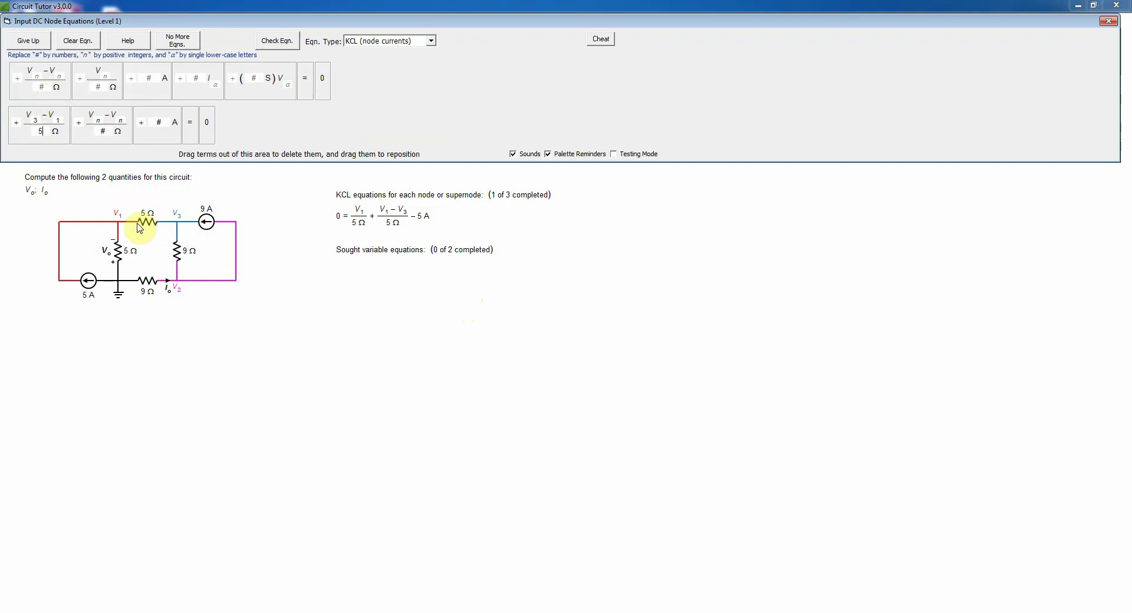
left_click(97, 121)
type("3")
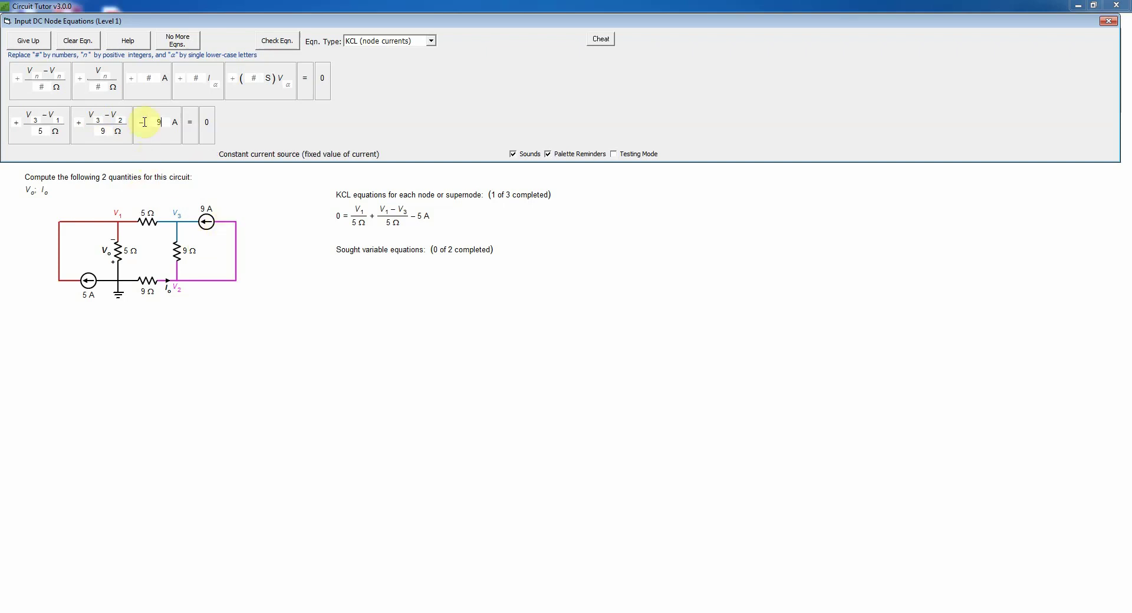
left_click(276, 47)
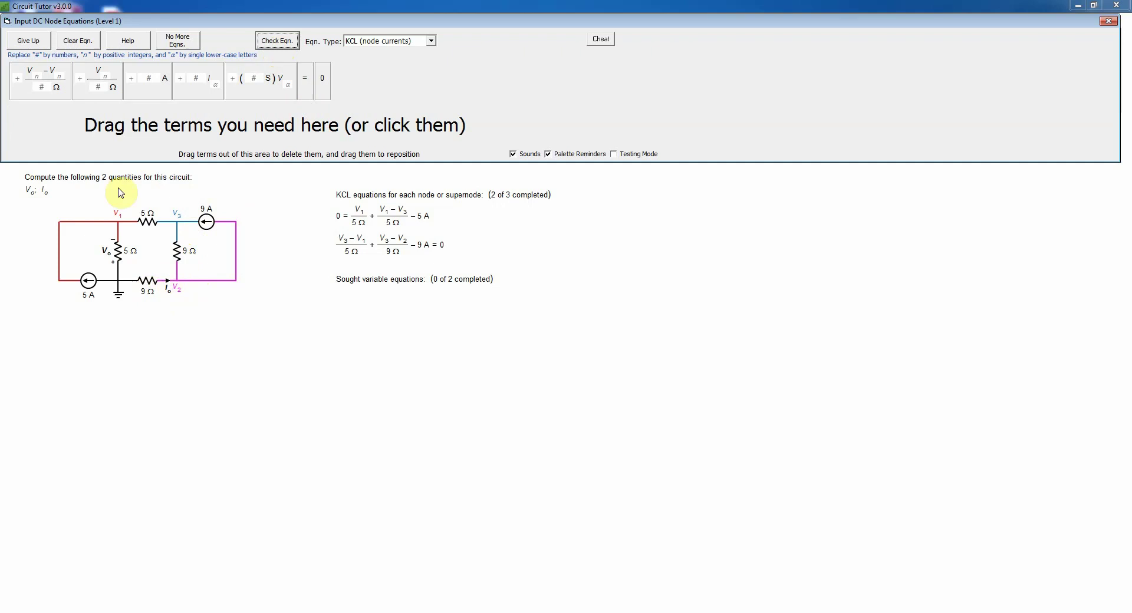
Step: Assemble the node V2 template from a grounded-resistor term, an ungrounded-resistor term and a fixed current-source term, set equal to zero
left_click(97, 83)
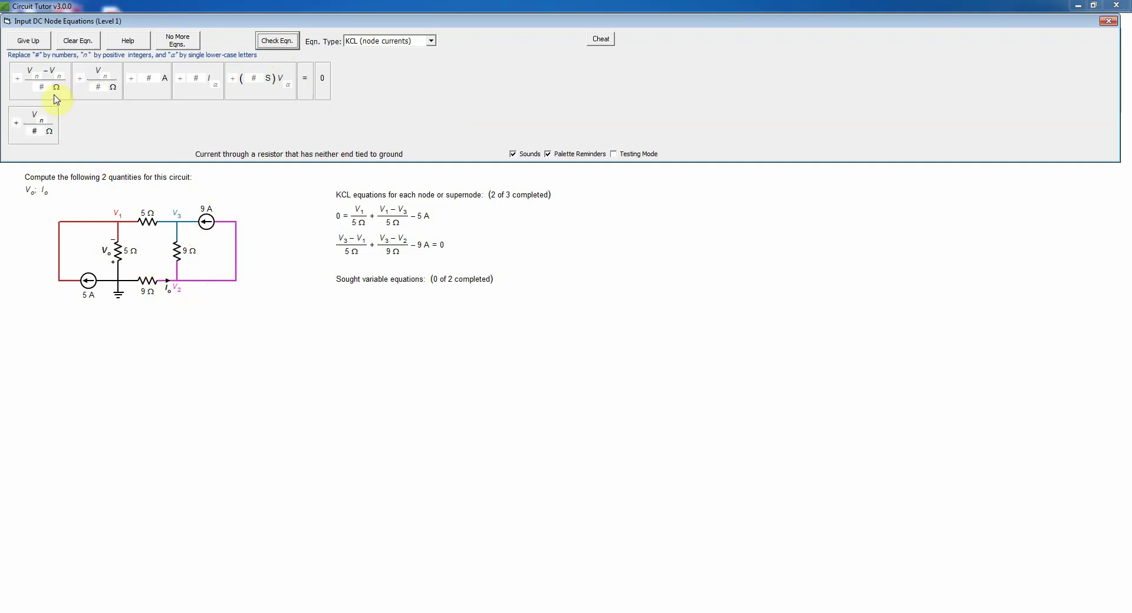
left_click_drag(57, 99, 91, 117)
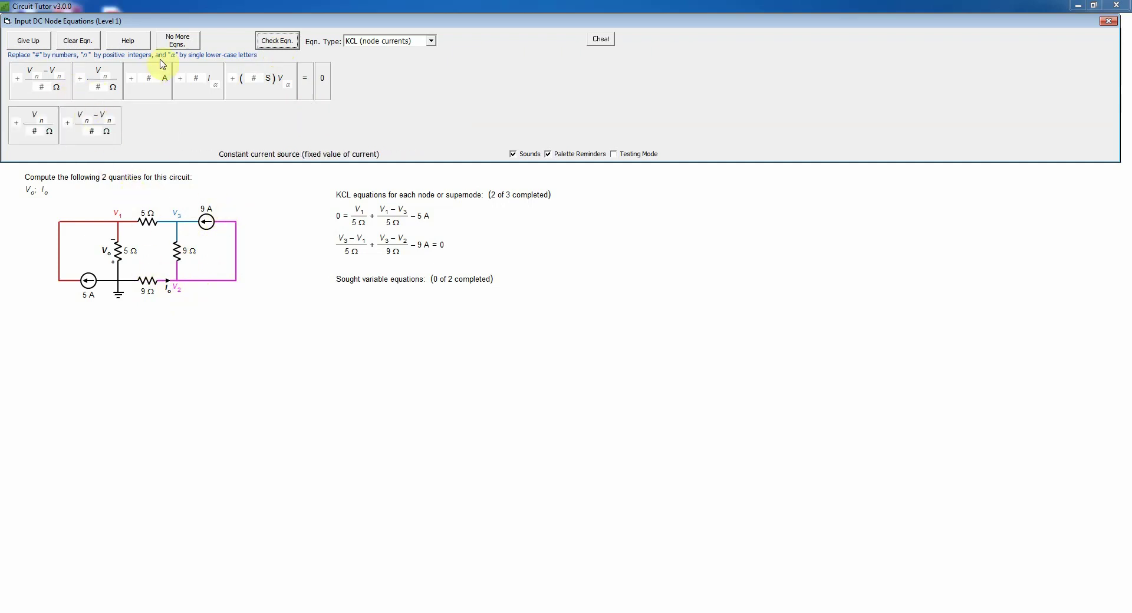
left_click_drag(163, 64, 147, 124)
left_click(306, 82)
left_click(322, 82)
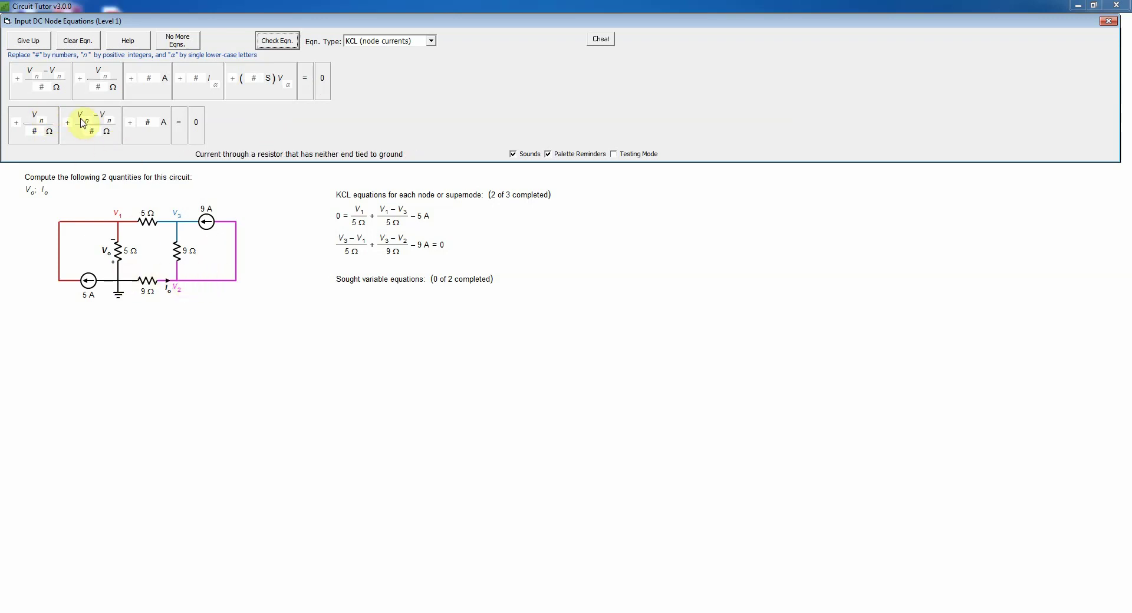
Step: Fill in the node V2 equation as V2/9 Ω + (V2 − V3)/9 Ω + 9 A = 0 and check it
left_click(40, 121)
left_click(87, 121)
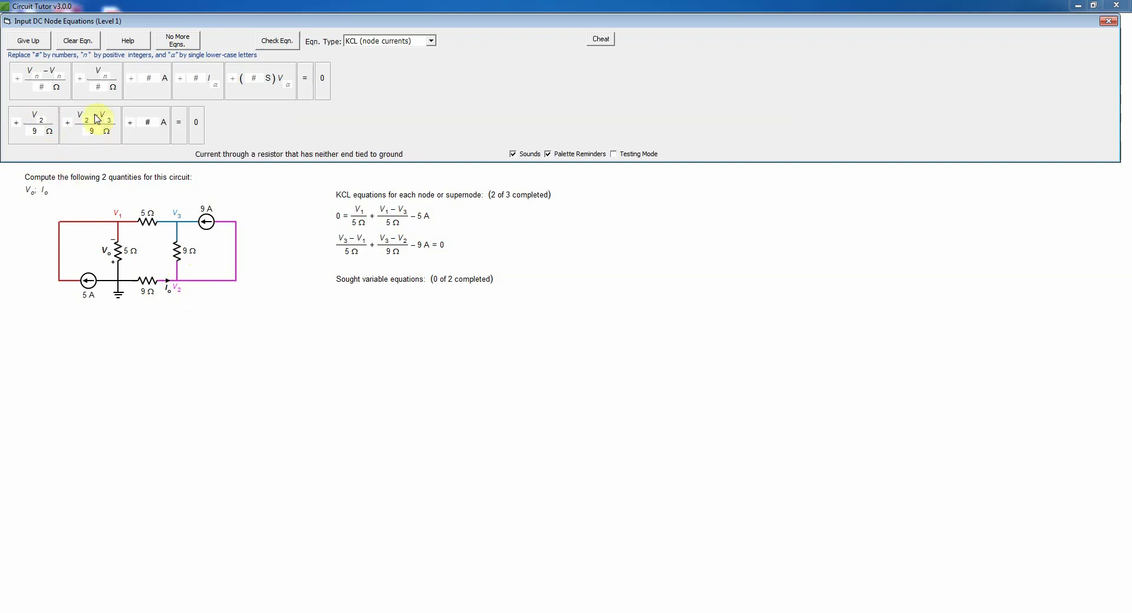
left_click(103, 120)
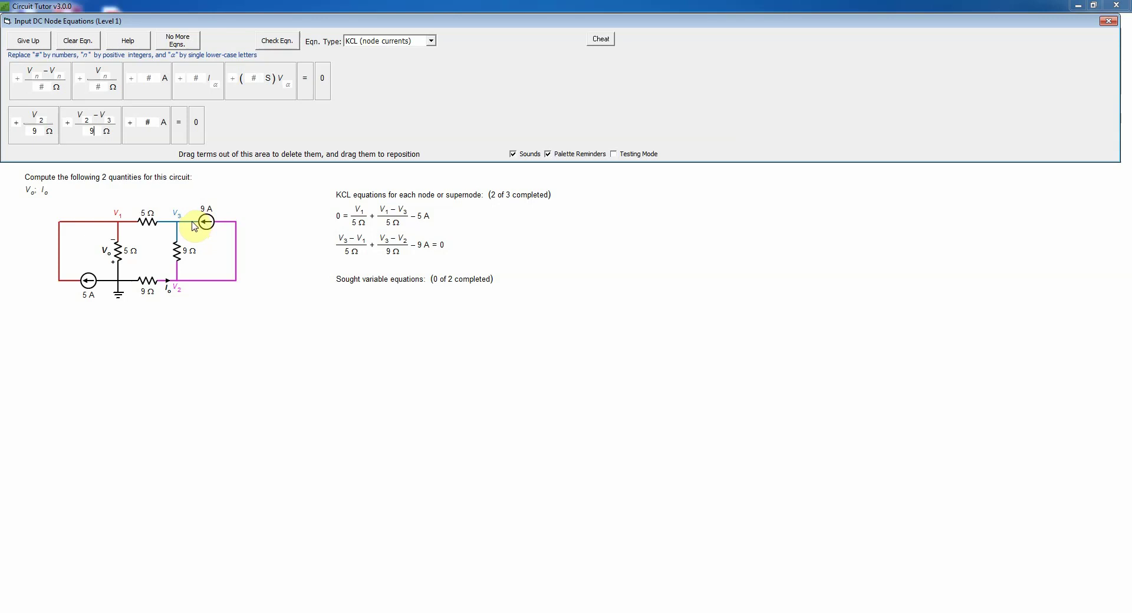
left_click(147, 121)
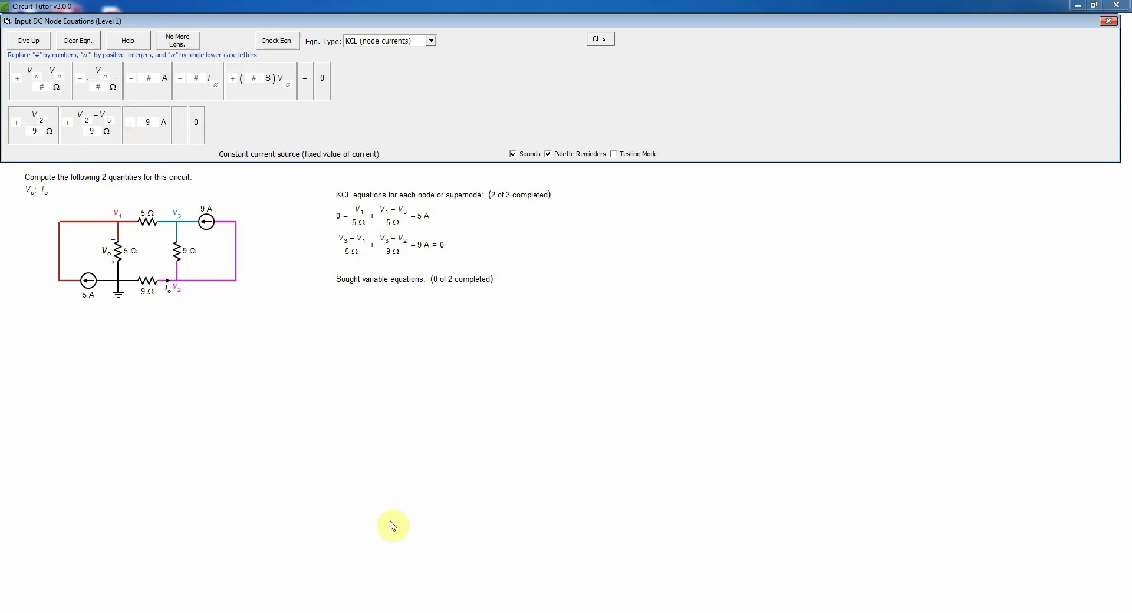
left_click(287, 45)
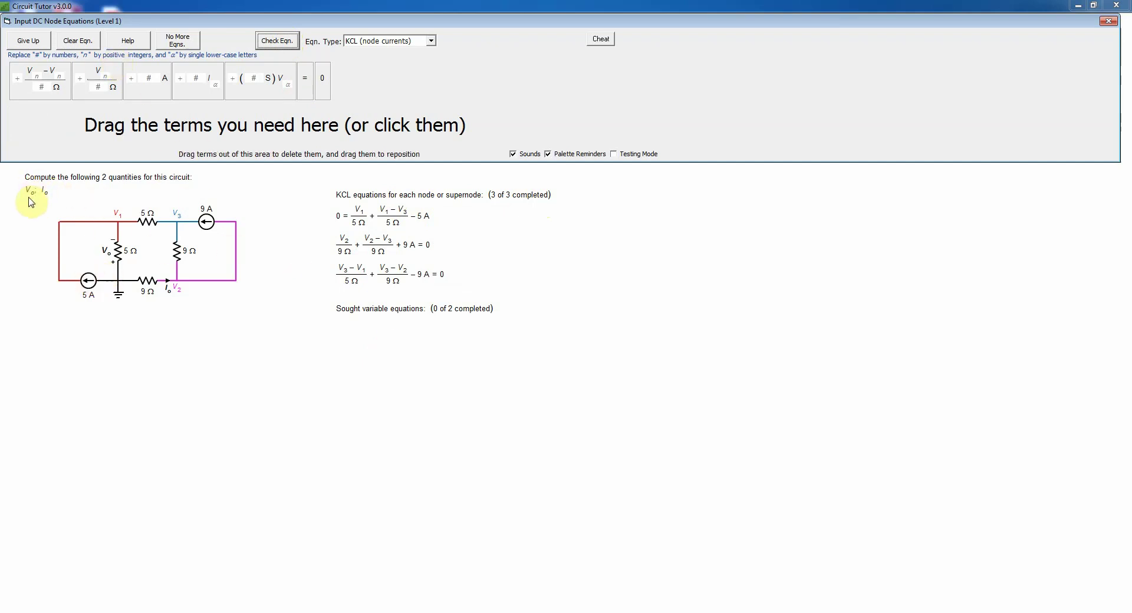
Step: Set the equation type to Sought Branch Voltage and assemble a template equating Vo to a single node voltage term
left_click(432, 40)
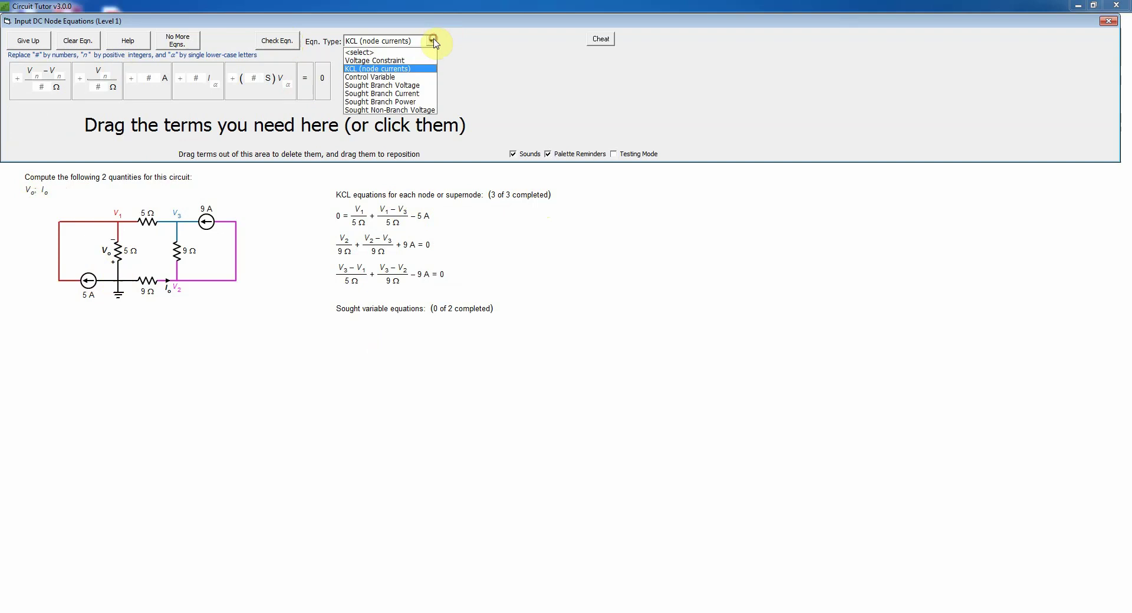
left_click(408, 87)
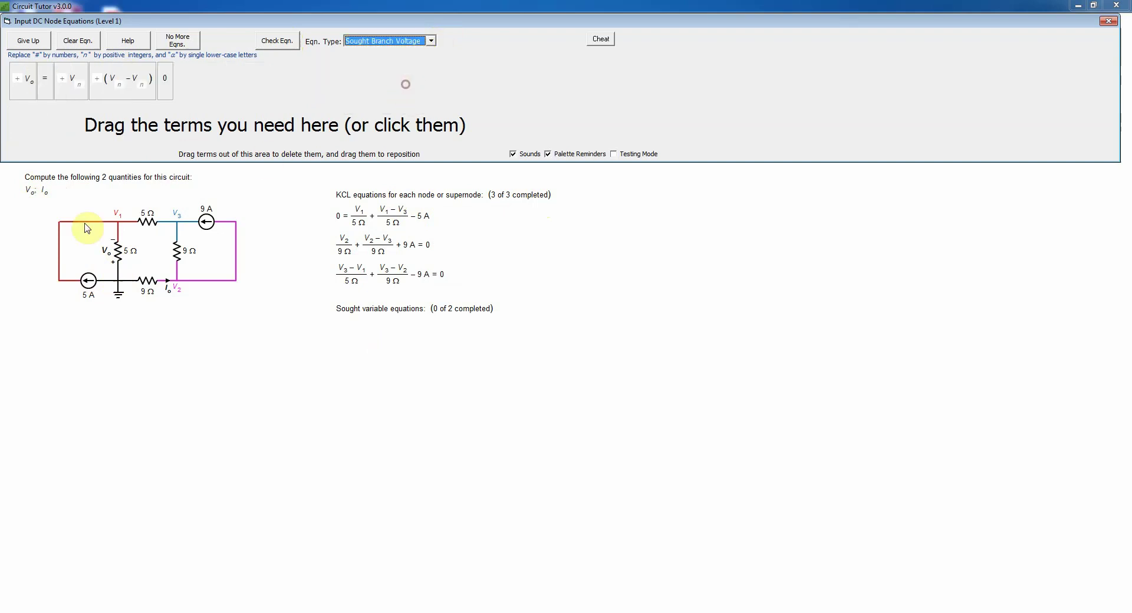
left_click(22, 92)
left_click(45, 89)
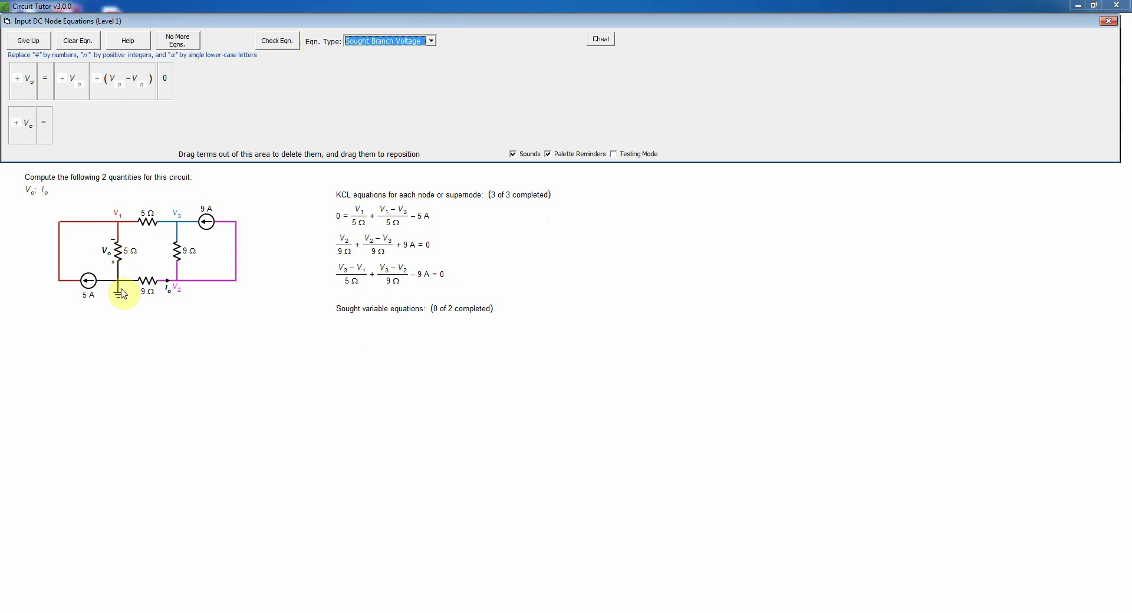
left_click(67, 94)
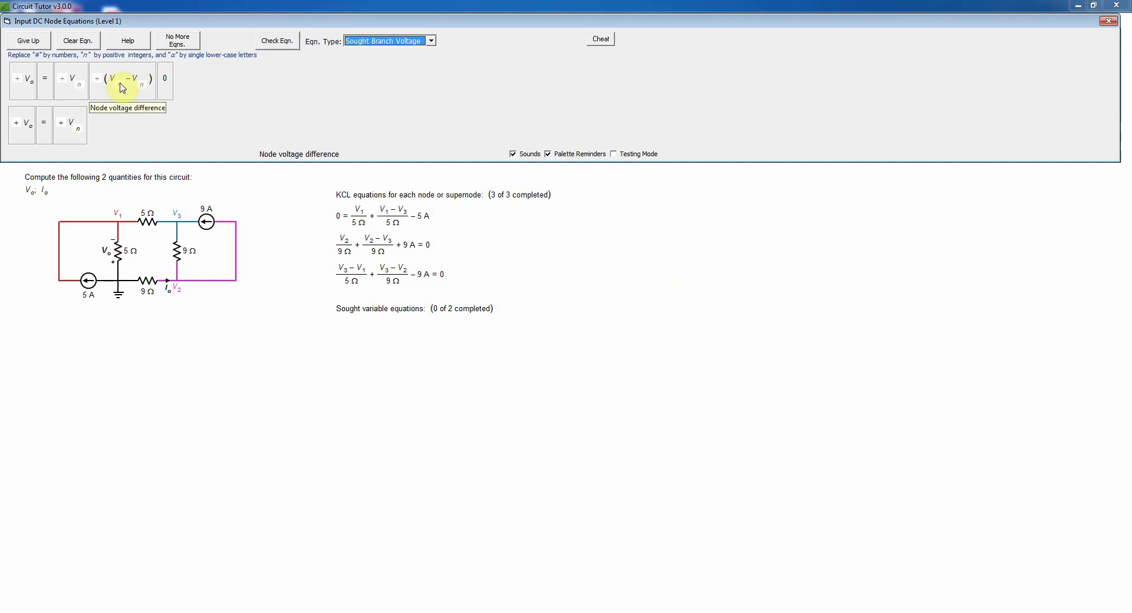
Step: Fill in the sought voltage equation as Vo = −V1 and check it
left_click(65, 124)
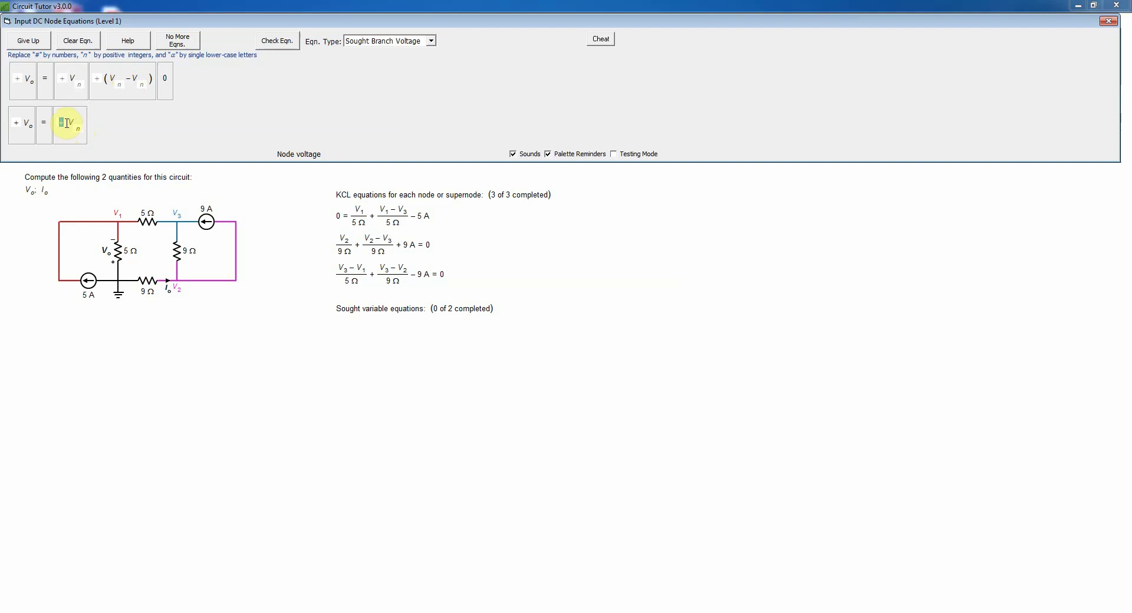
type("-")
left_click(273, 46)
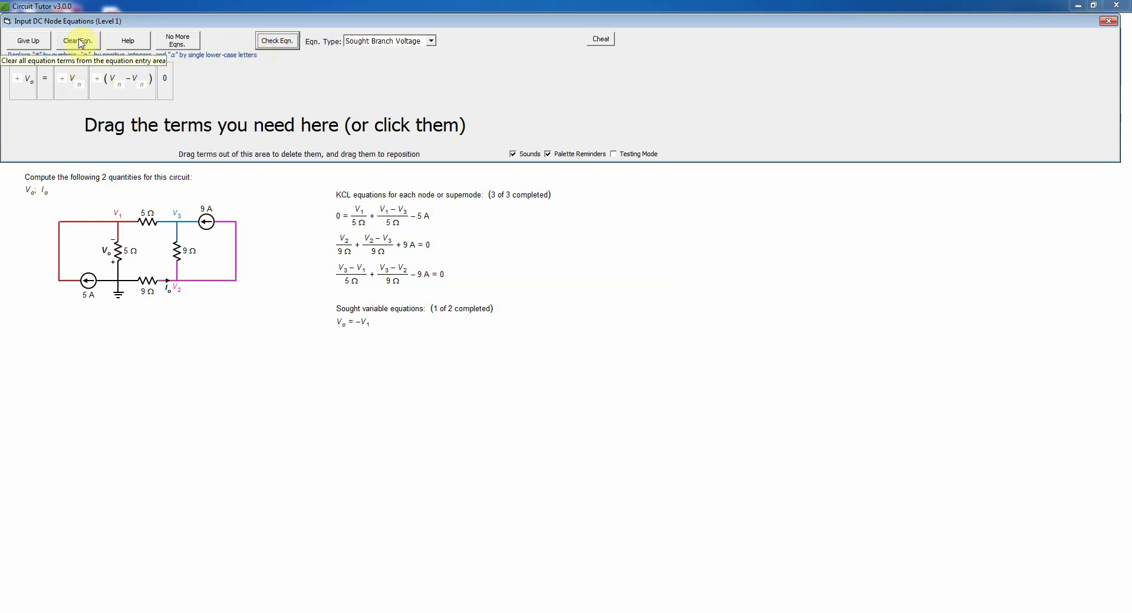
left_click(38, 42)
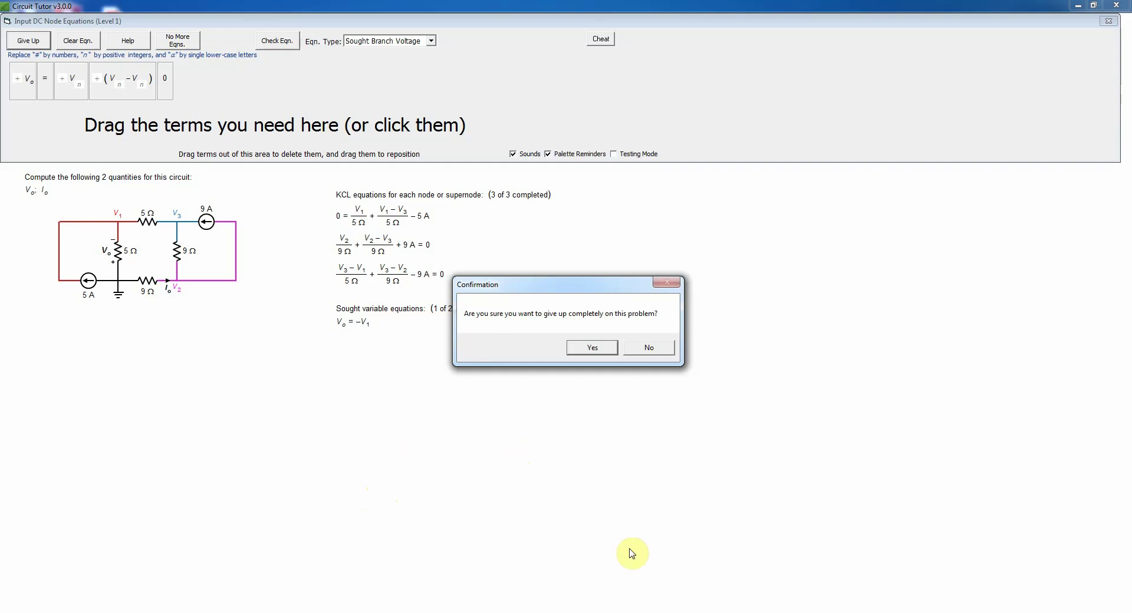
left_click(649, 348)
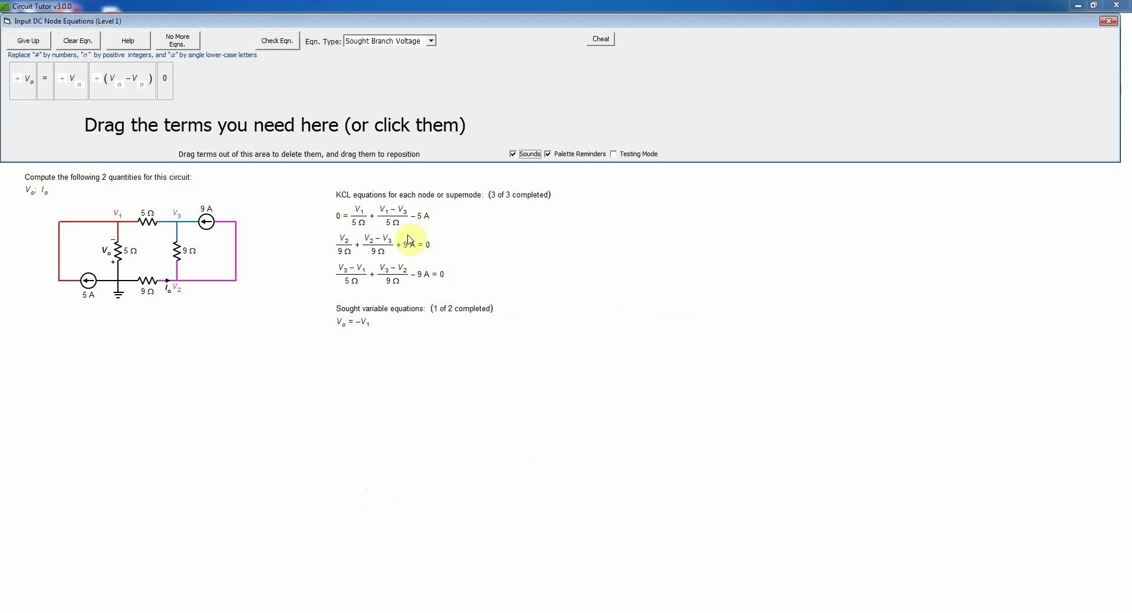
Step: Set the equation type to Sought Branch Current and assemble a template equating Io to one grounded-resistor term
left_click(431, 41)
left_click(401, 93)
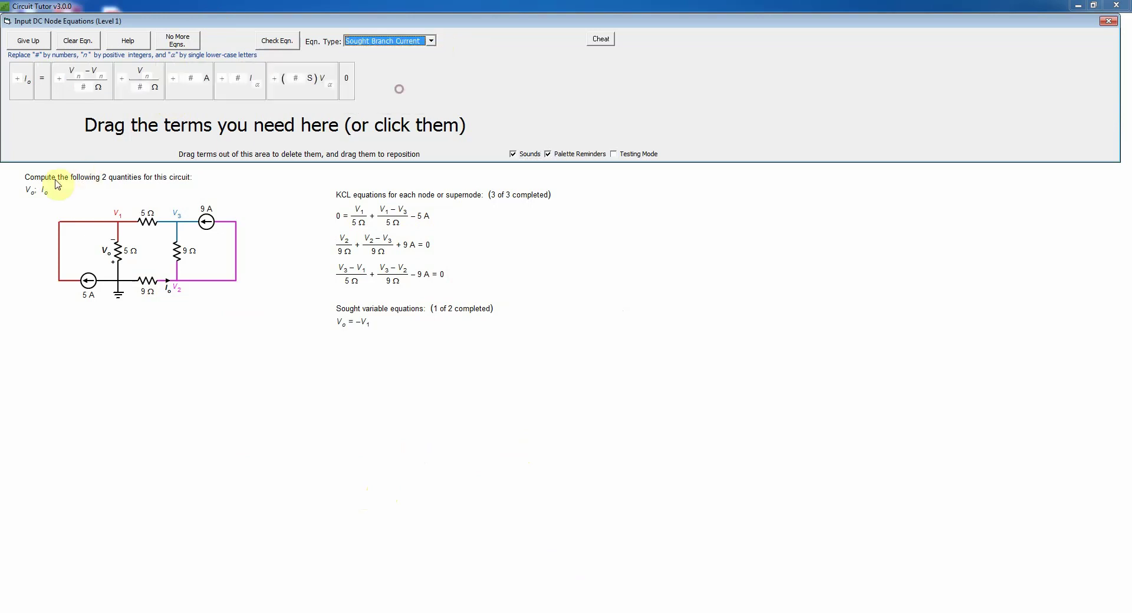
left_click(20, 94)
left_click(42, 93)
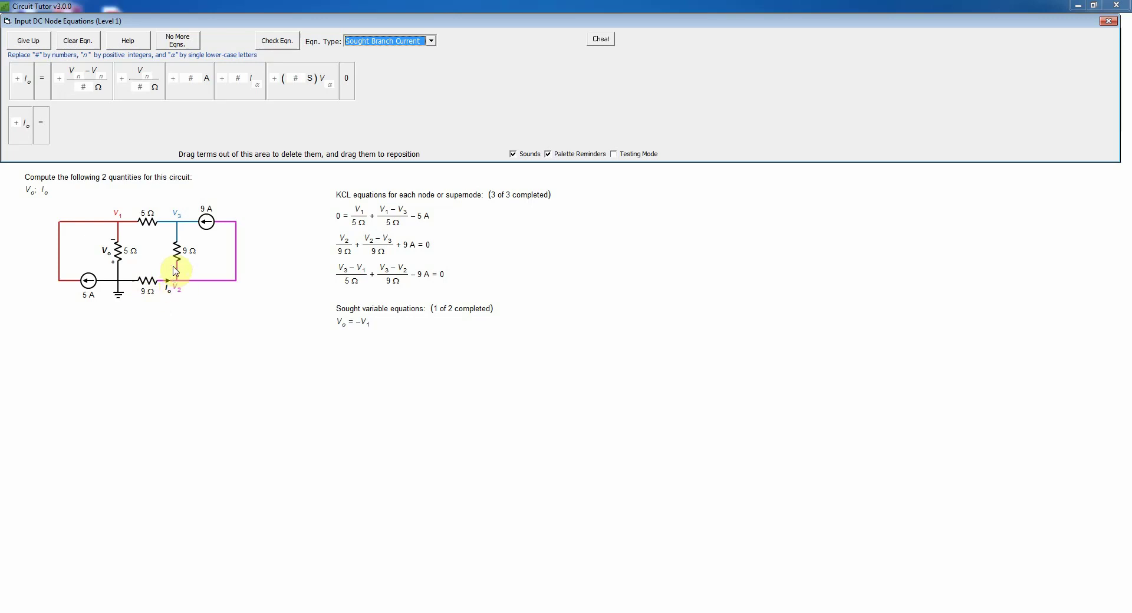
left_click_drag(155, 93, 118, 133)
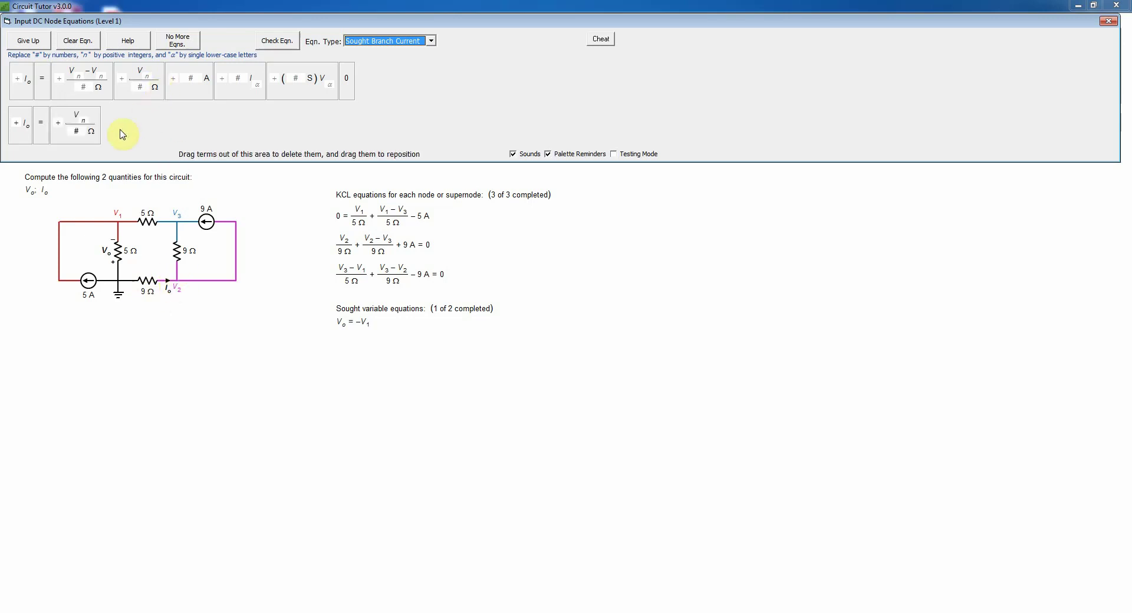
Step: Fill in the sought current equation as Io = −V2/9 Ω and check it
left_click(59, 122)
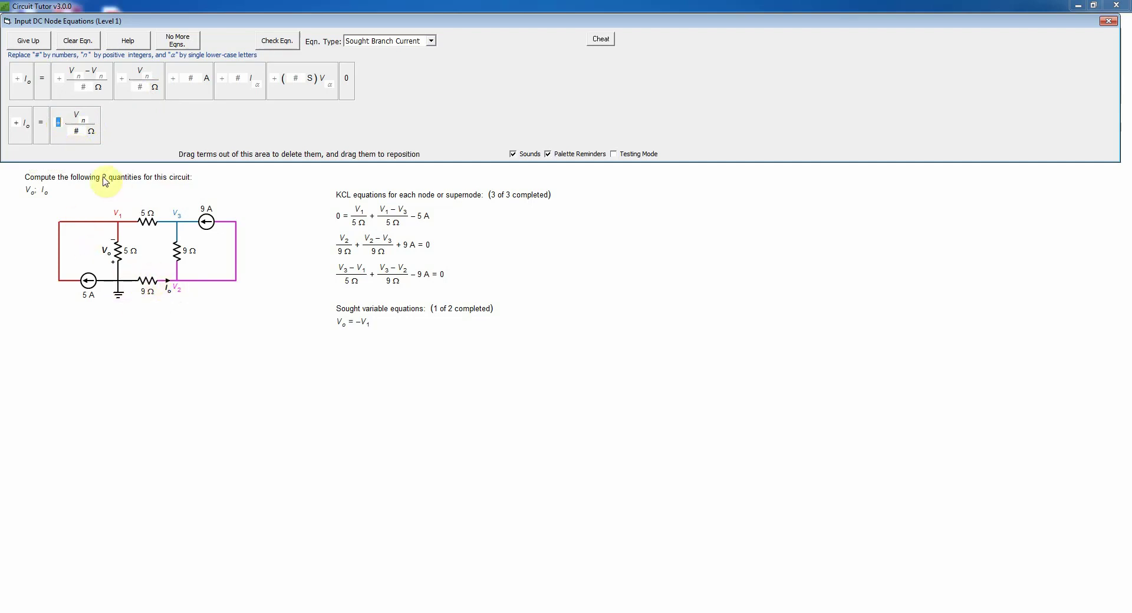
left_click(83, 121)
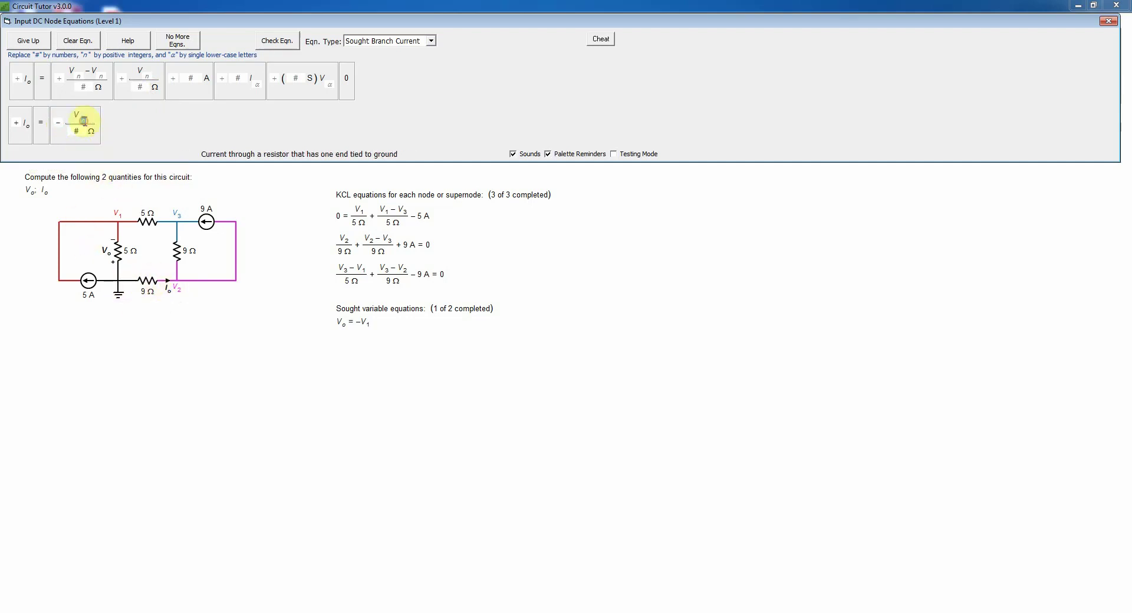
type("2")
left_click(283, 42)
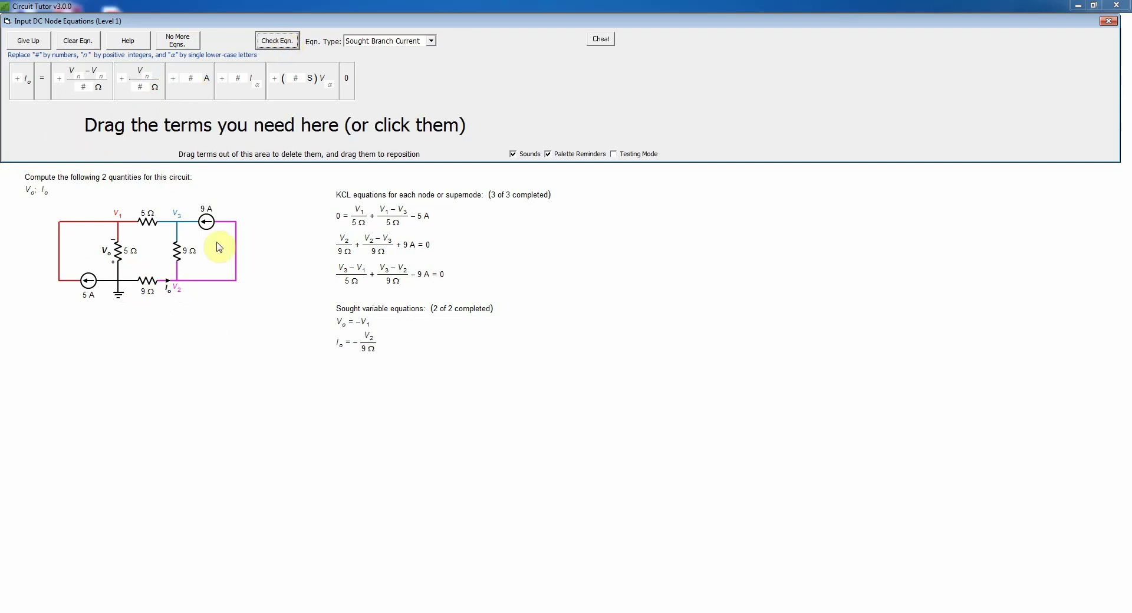
Step: Declare that no more equations are needed and go through the detailed solution explanation back to the level selection menu
left_click(186, 46)
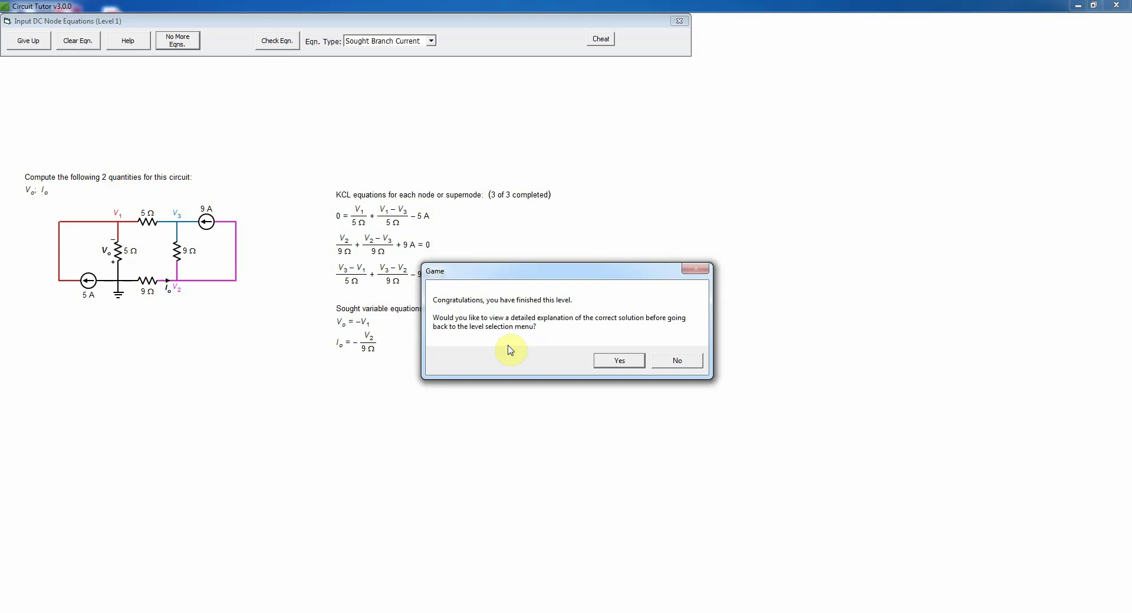
left_click_drag(548, 275, 651, 230)
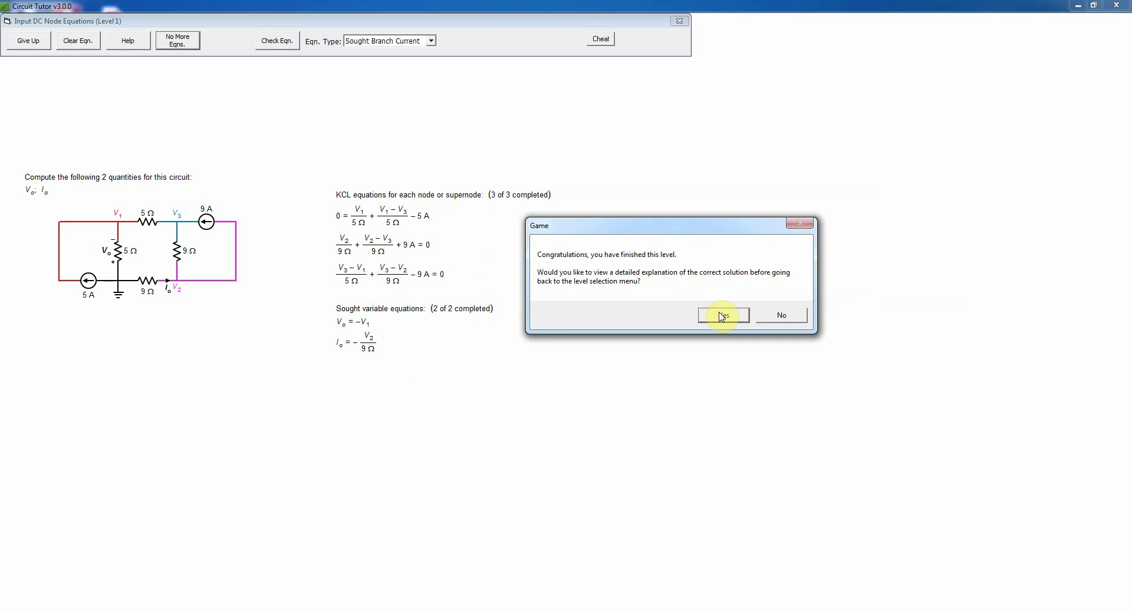
left_click(723, 315)
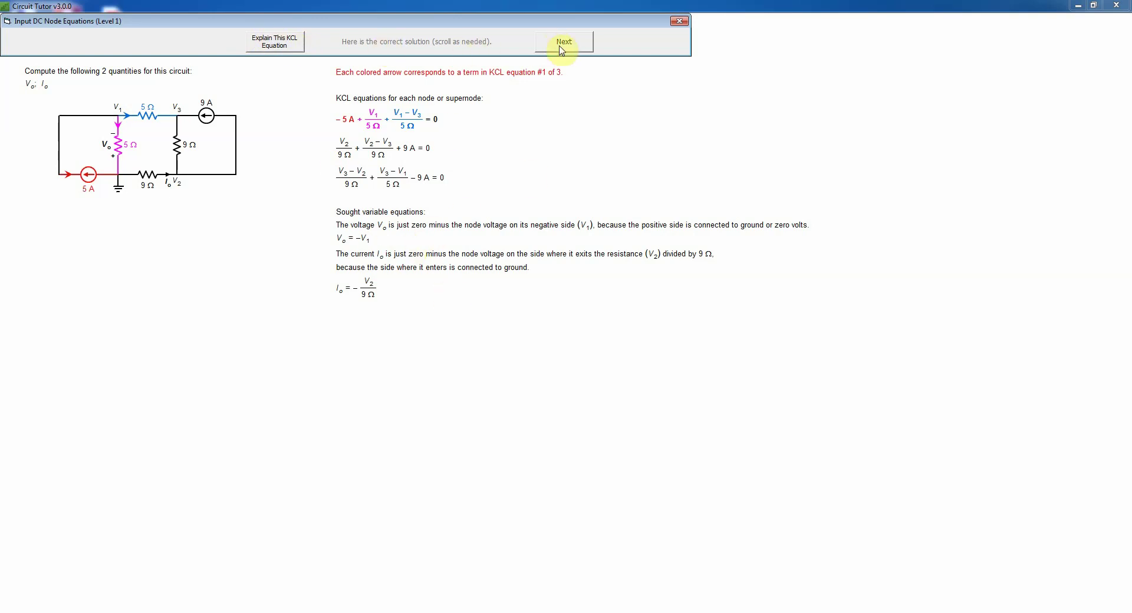
left_click(578, 44)
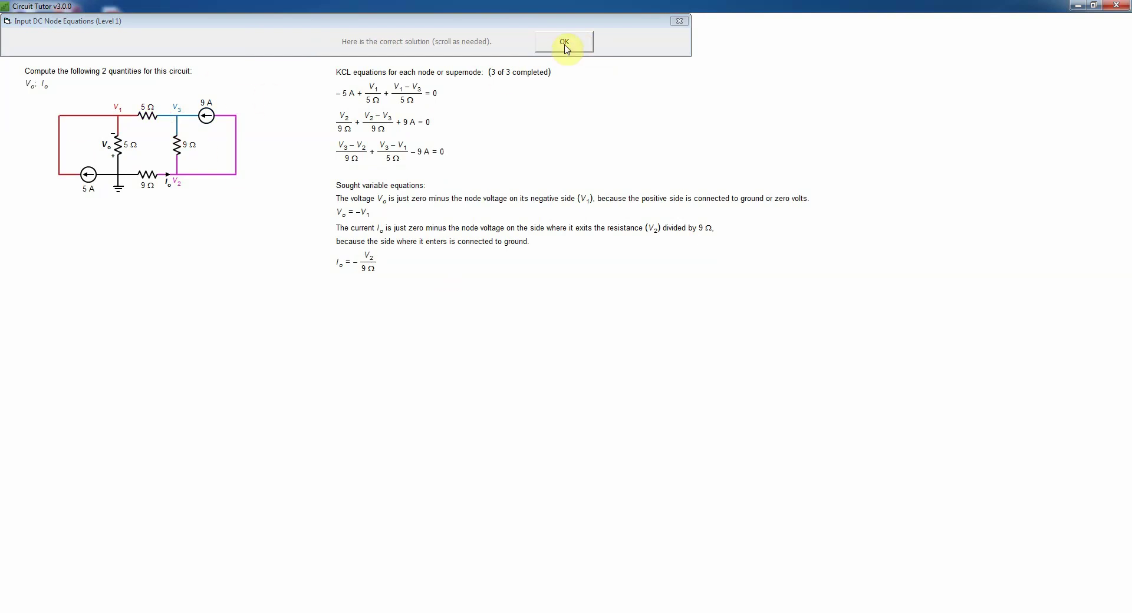
left_click(564, 42)
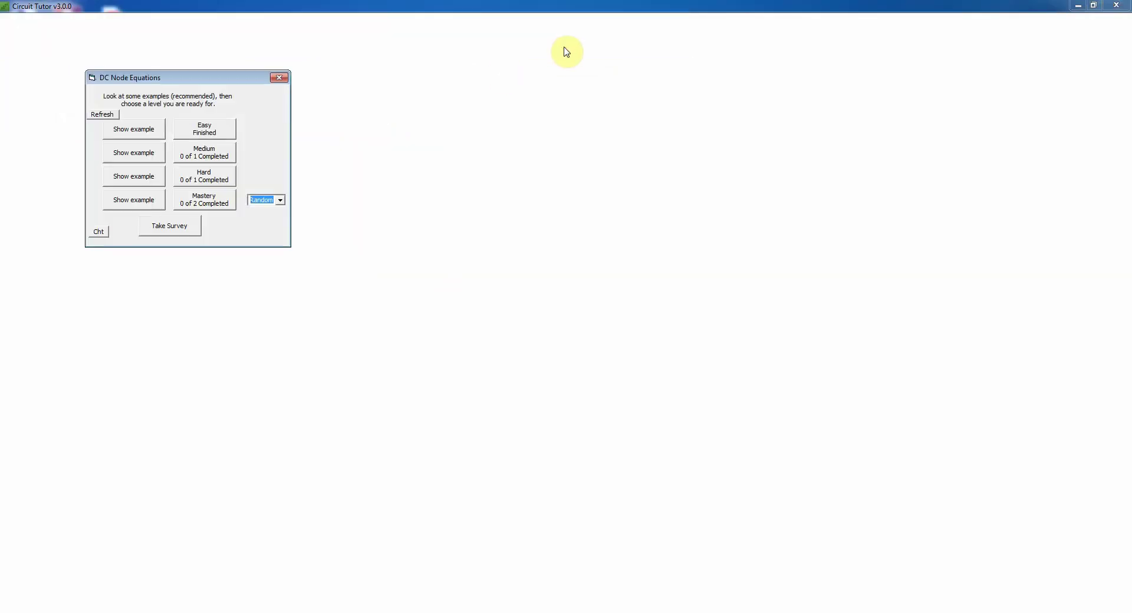